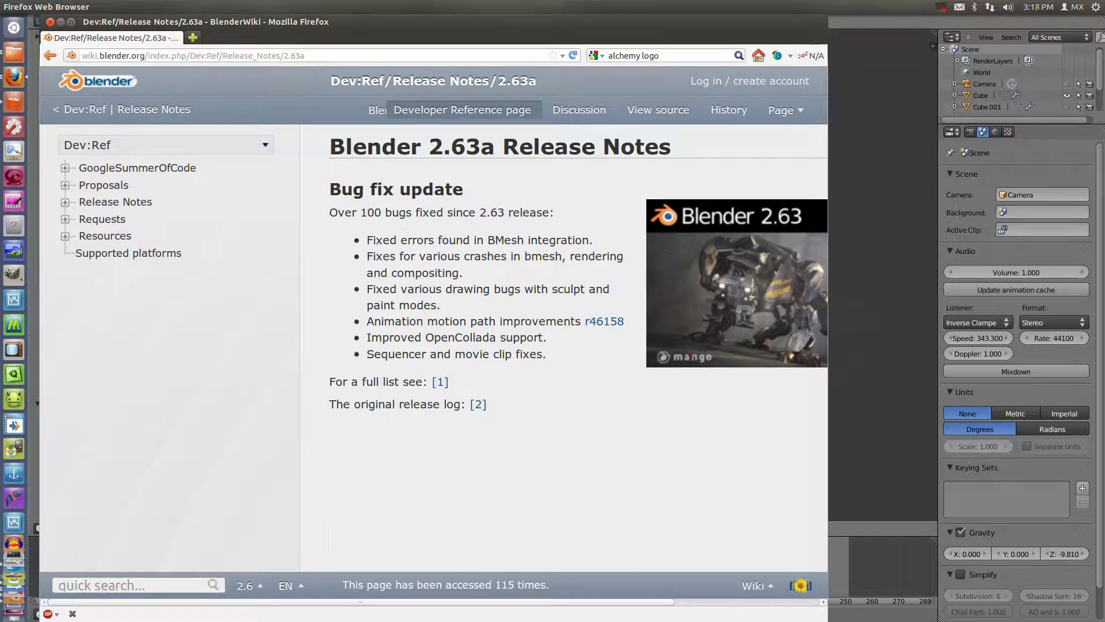
- Switch to Blender and reveal all hidden objects in the two-cube scene
click(869, 22)
scroll(541, 305, up, 5)
scroll(541, 306, down, 5)
scroll(558, 306, up, 3)
middle_drag(566, 305, 537, 322)
scroll(622, 332, up, 2)
scroll(538, 323, up, 5)
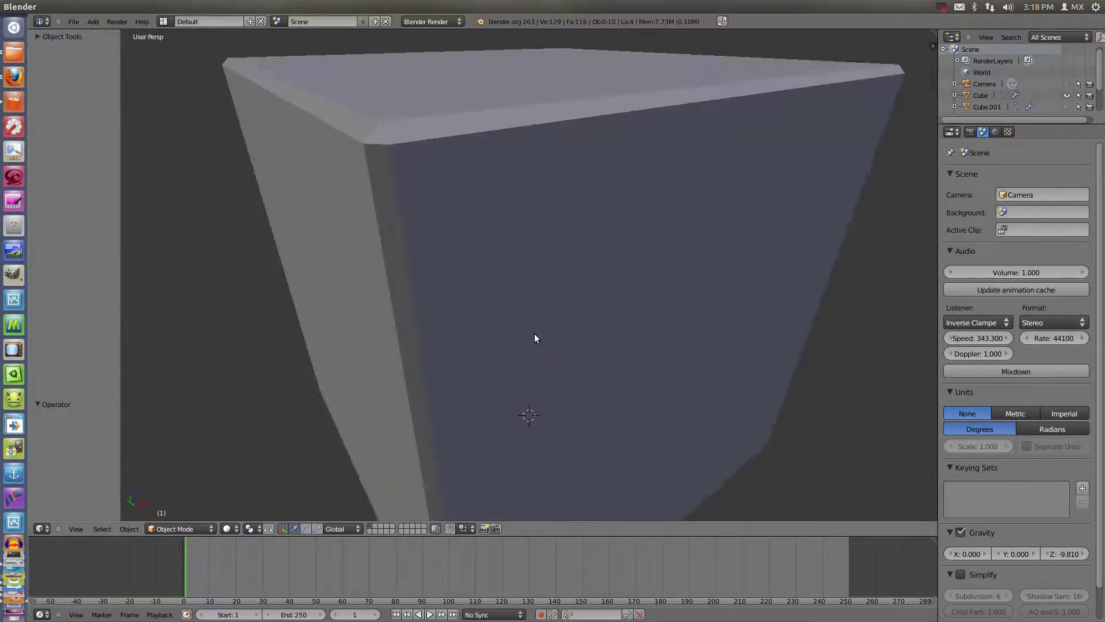
scroll(538, 324, down, 8)
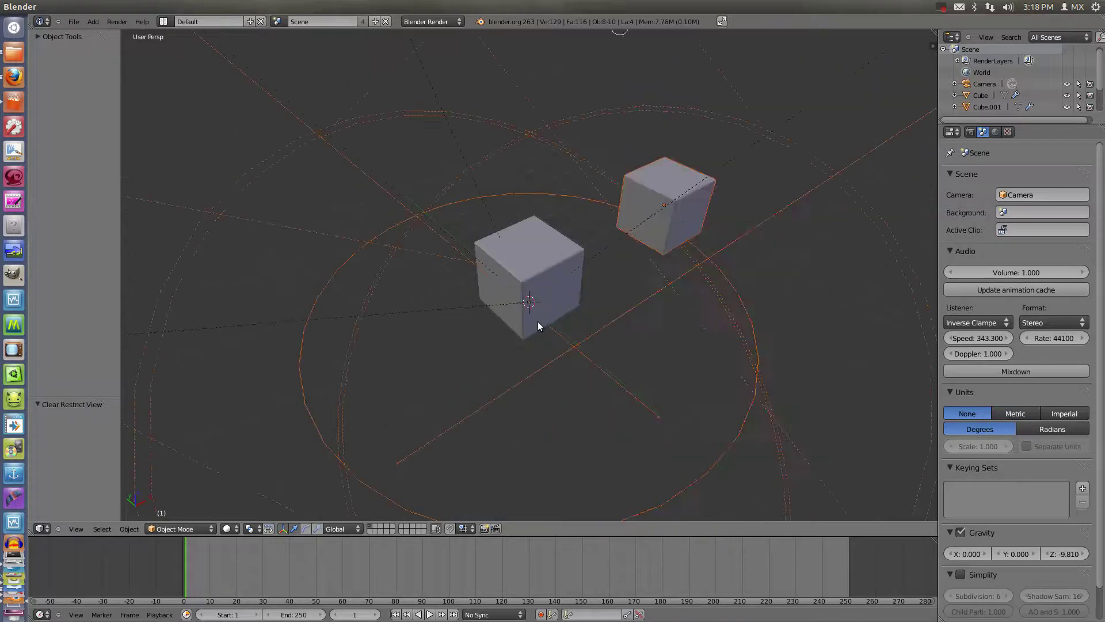
key(alt+h)
middle_drag(551, 316, 567, 290)
scroll(571, 288, up, 8)
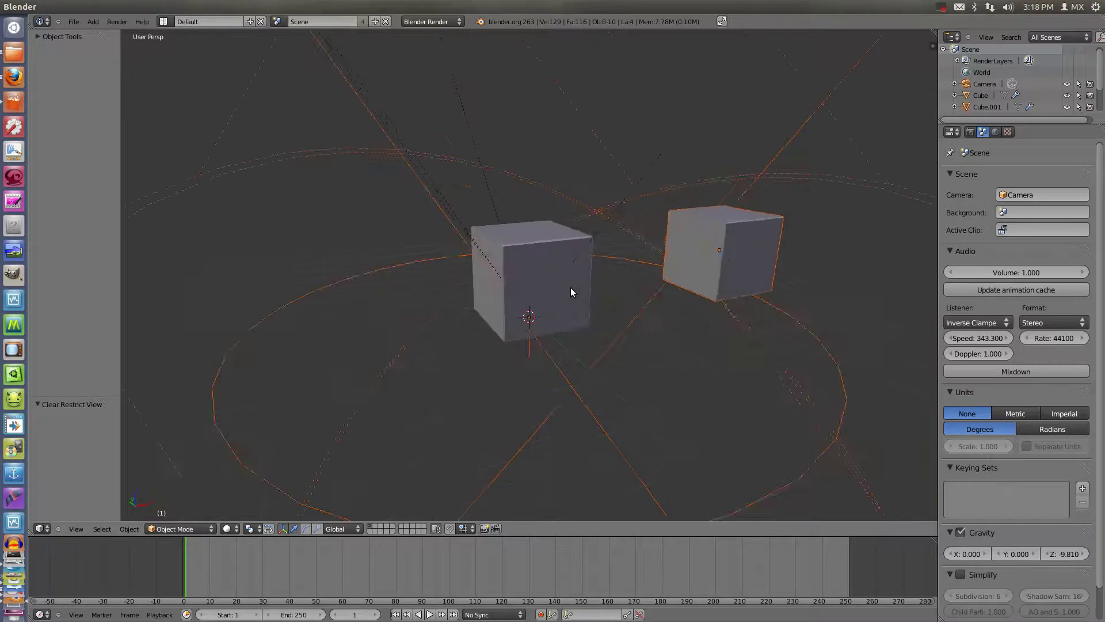
- Hide the revealed objects again and render the current frame to inspect the two cubes
key(h)
key(F12)
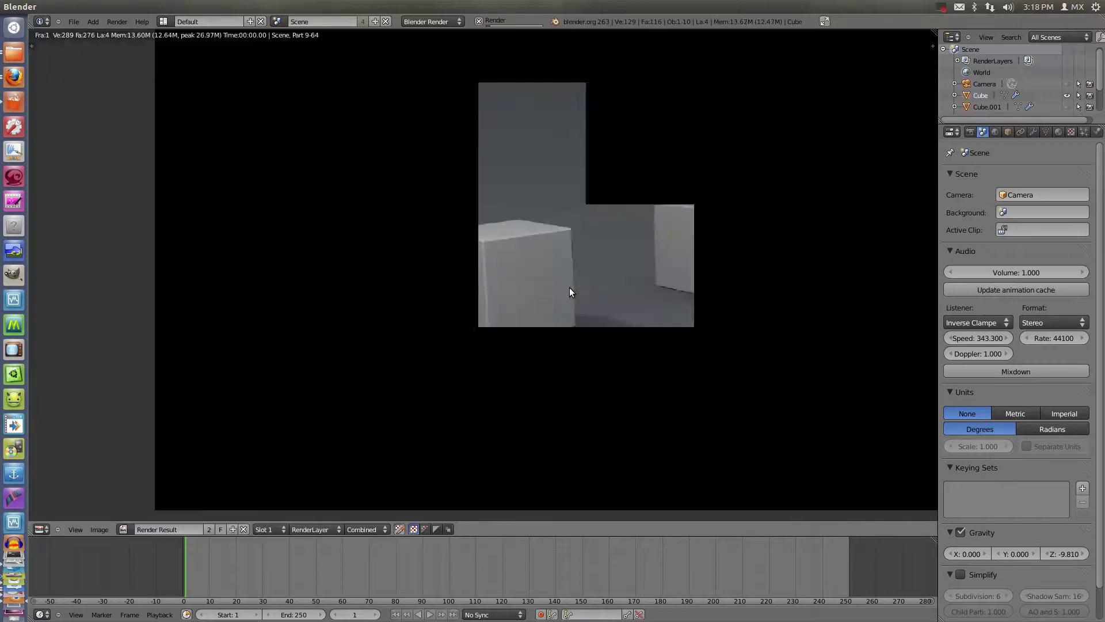
scroll(569, 288, up, 6)
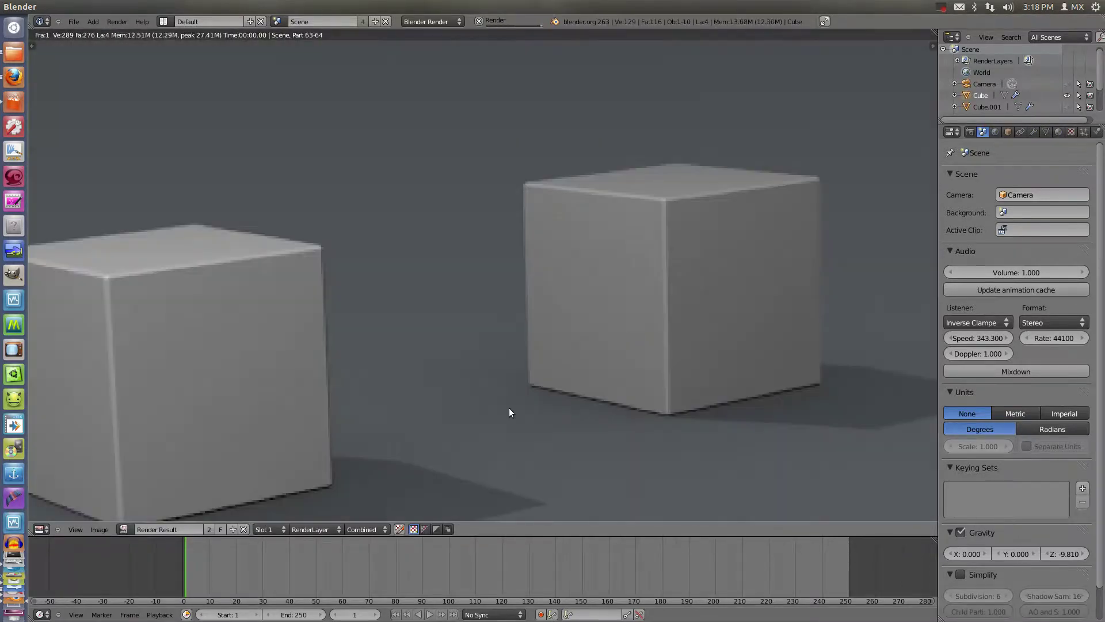
scroll(512, 306, down, 5)
scroll(513, 307, up, 2)
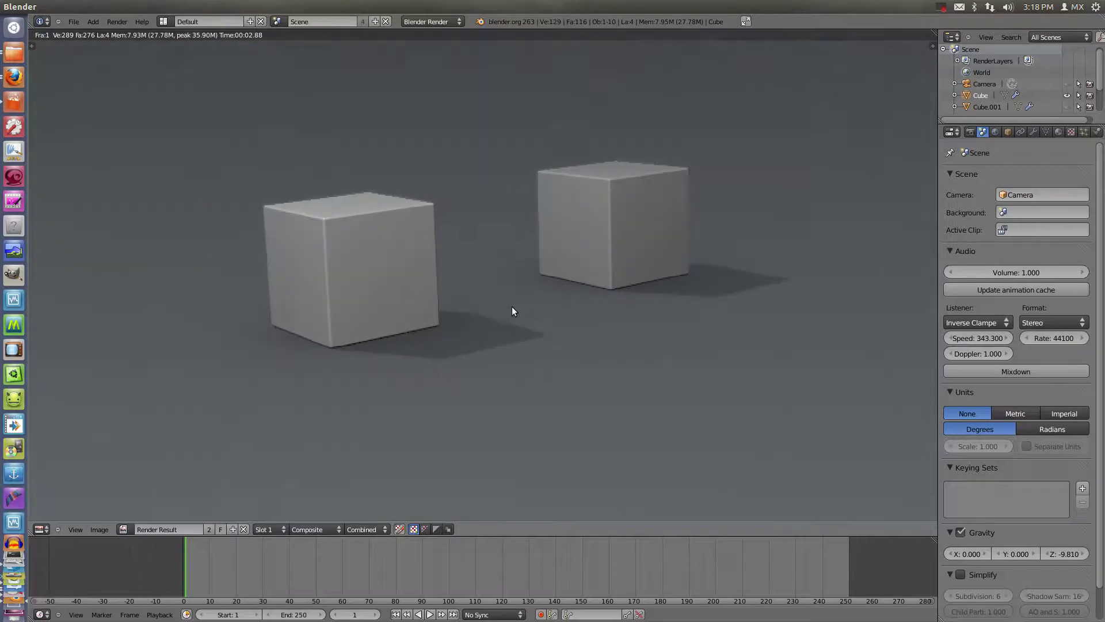
key(Escape)
- Reveal the hidden objects, take the cubes out of the selection, and hide the lights and camera
scroll(486, 307, down, 3)
key(alt+h)
scroll(547, 300, down, 3)
scroll(543, 292, up, 1)
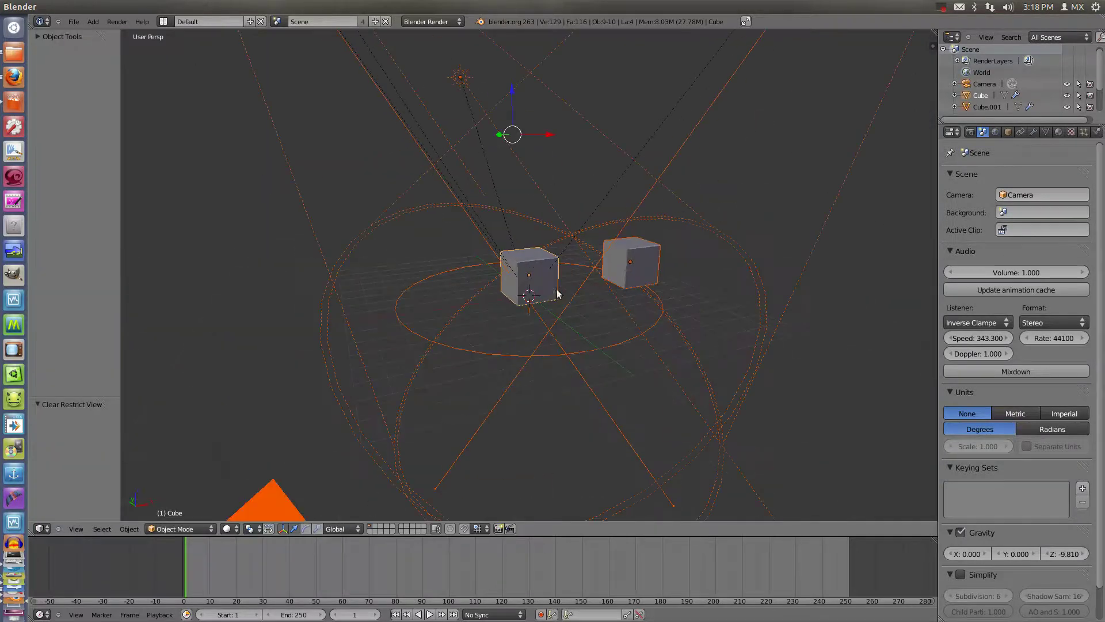
shift+right_click(657, 262)
shift+right_click(658, 261)
key(h)
- Delete all remaining visible objects from the scene
scroll(633, 260, up, 3)
key(a)
key(a)
key(x)
key(Return)
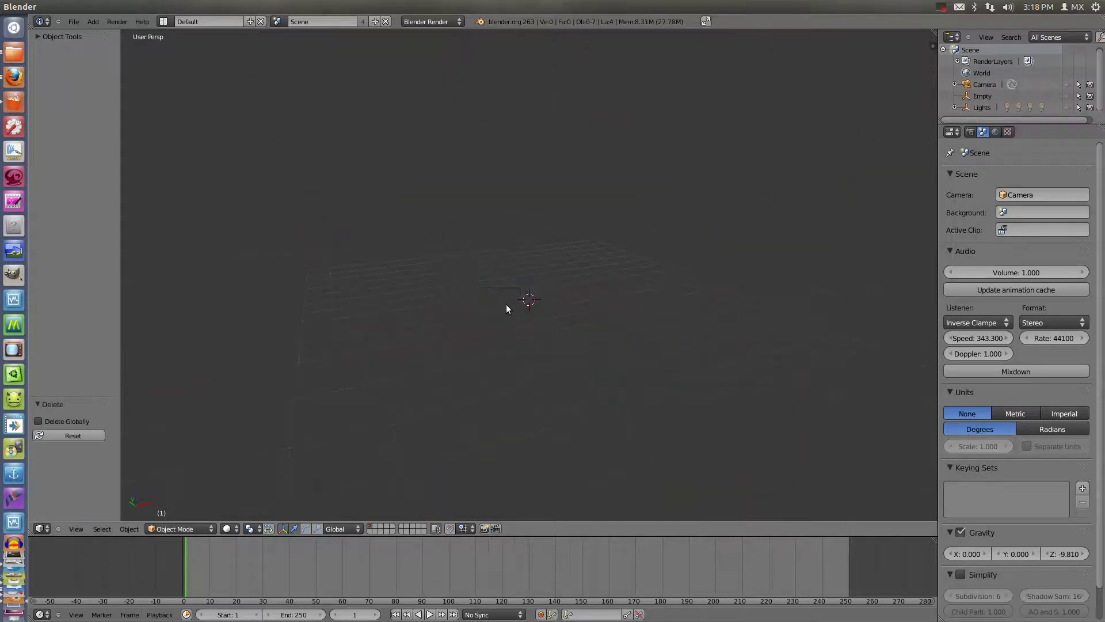
- Add a new cube mesh at the world origin
key(shift+a)
mouse_move(506, 304)
click(548, 319)
scroll(552, 319, up, 3)
key(KP_1)
key(KP_5)
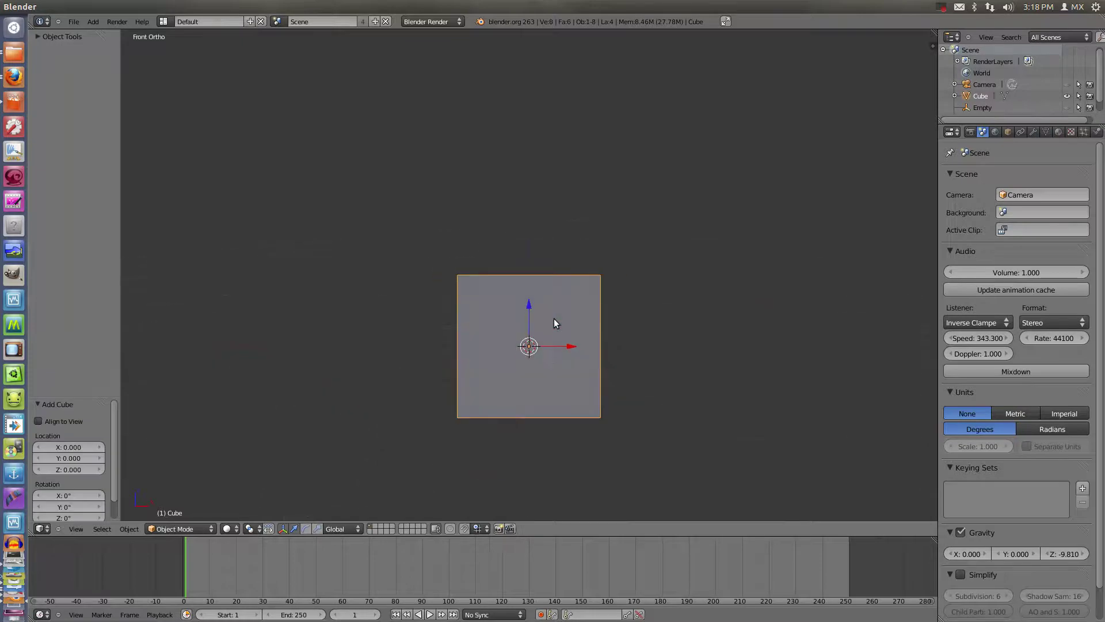
- Move the cube's geometry up 1 unit along Z in Edit Mode
key(Tab)
key(g)
key(z)
key(1)
key(Return)
- Switch to face selection and lower the cube's top face along Z to flatten the block
middle_drag(555, 316, 527, 309)
key(ctrl+Tab)
key(Down)
key(Down)
key(Return)
right_click(526, 224)
click(534, 160)
drag(531, 172, 543, 261)
middle_drag(543, 261, 651, 389)
- Scale the whole block along Y by a factor of about 0.488
key(a)
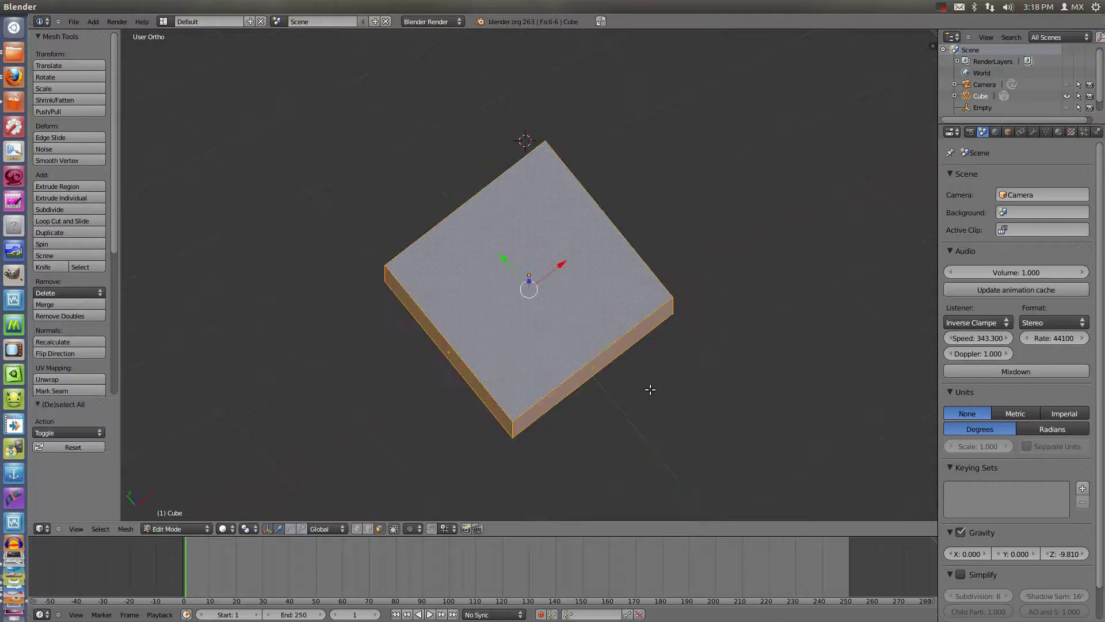
key(s)
key(y)
click(582, 341)
middle_drag(582, 341, 463, 283)
- Start the Screencast Keys display and set its font size to 45
key(n)
scroll(633, 345, down, 2)
scroll(874, 396, down, 5)
click(883, 449)
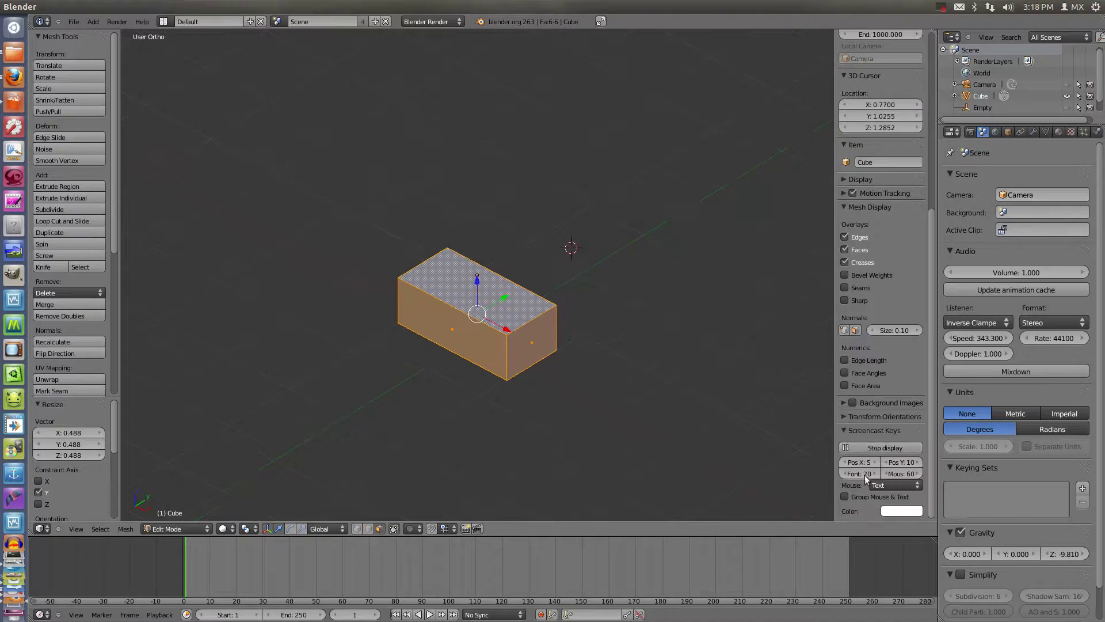
click(866, 473)
text(45)
key(Return)
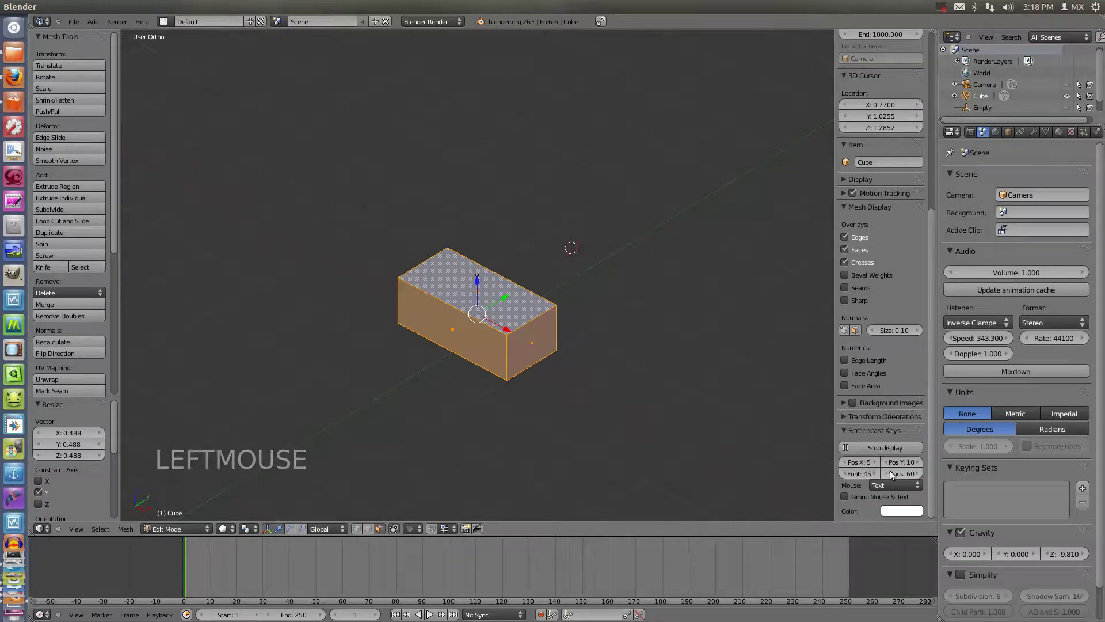
- Set the Screencast Keys mouse display to Icon with a light green colour, and enable Group Mouse & Text
click(899, 485)
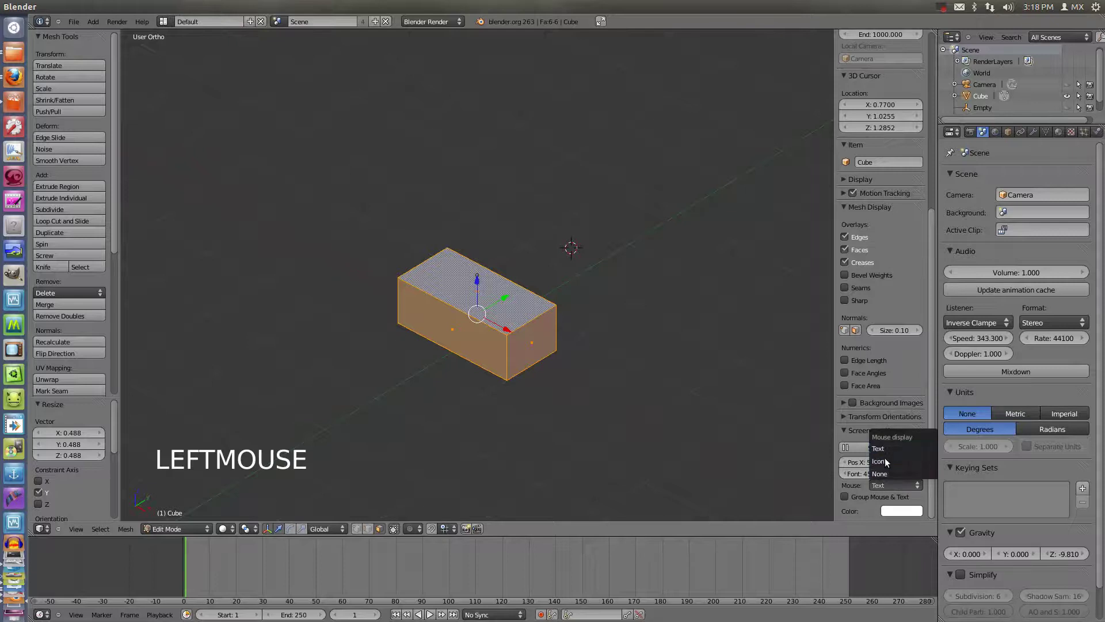
click(885, 461)
click(899, 509)
click(905, 398)
click(896, 482)
- Add a loop cut lengthwise through the middle of the block, show it in wireframe, and deselect everything
scroll(527, 295, up, 3)
scroll(526, 294, up, 3)
scroll(539, 412, down, 5)
key(KP_1)
key(KP_7)
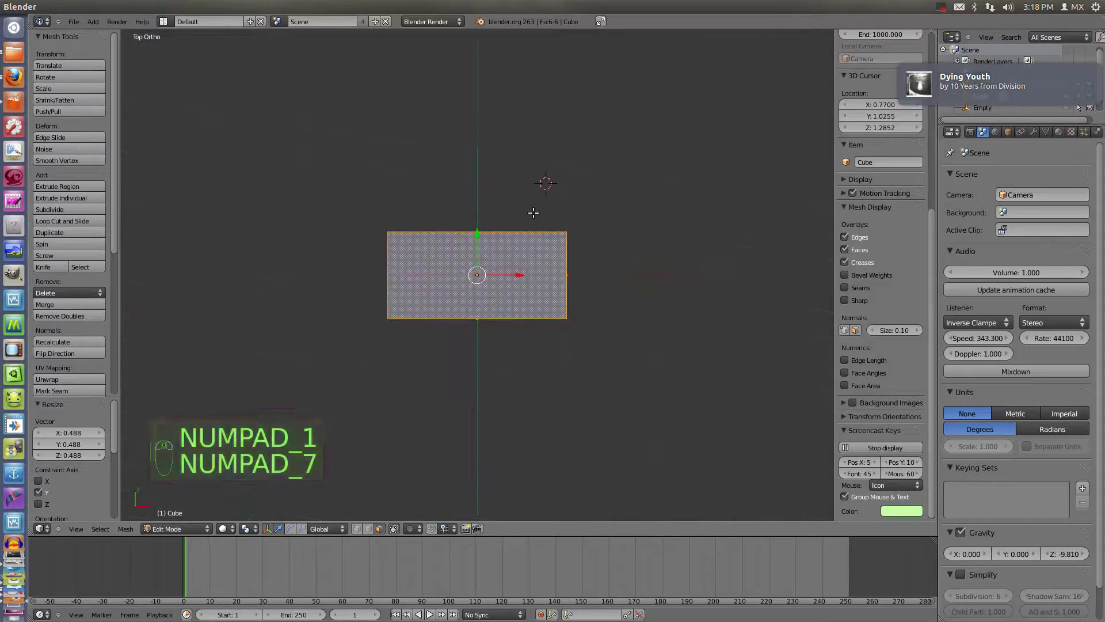
key(ctrl+r)
click(564, 264)
key(z)
key(a)
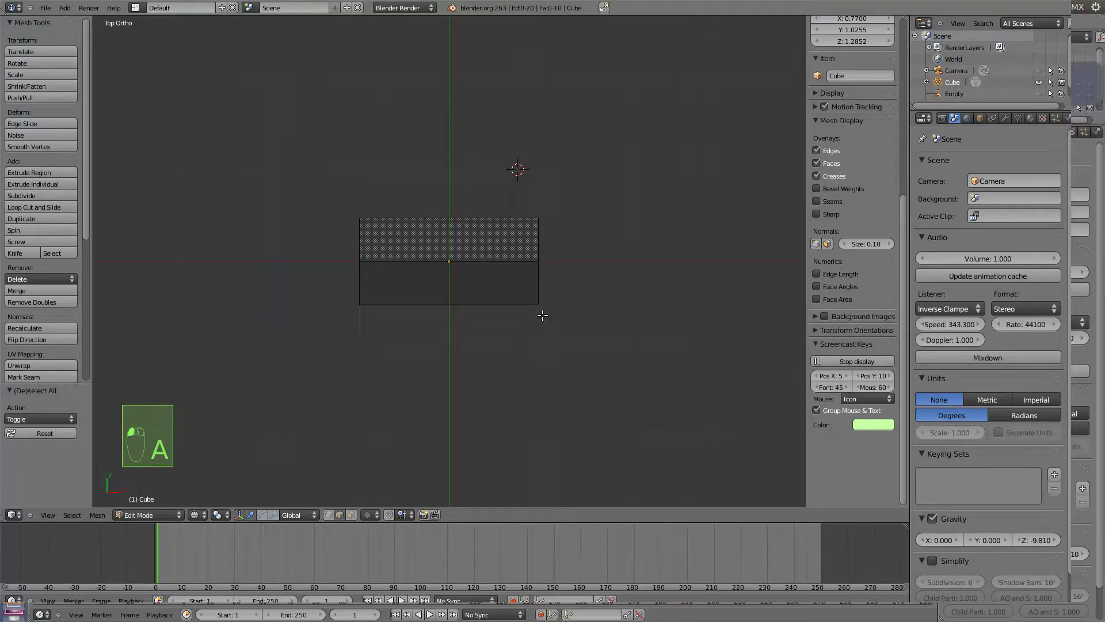
key(k)
key(super+m)
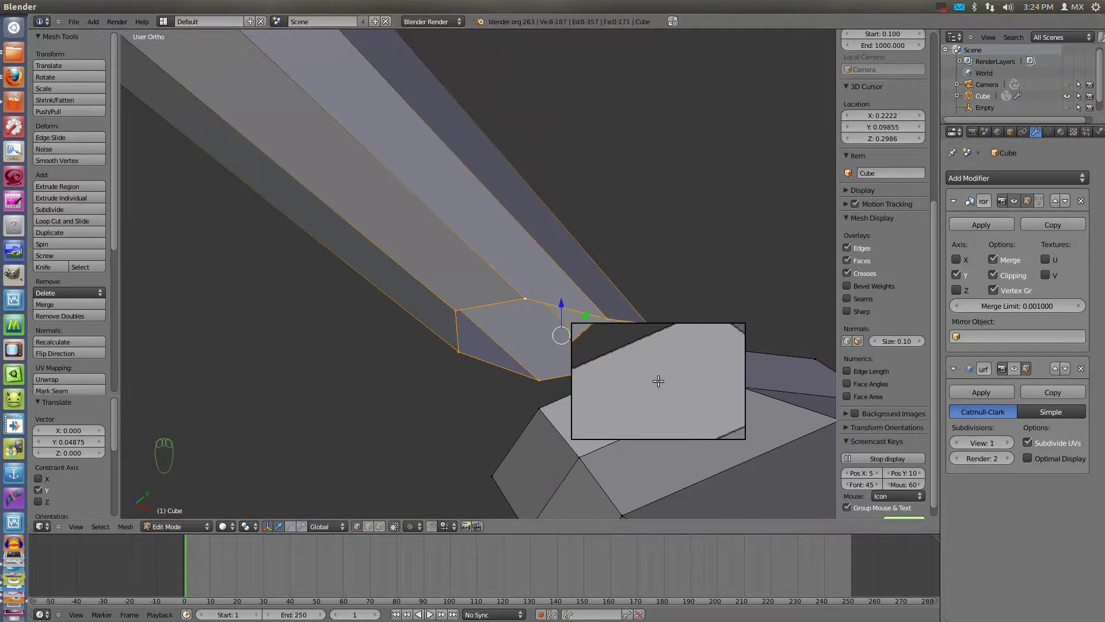
alt+right_click(647, 359)
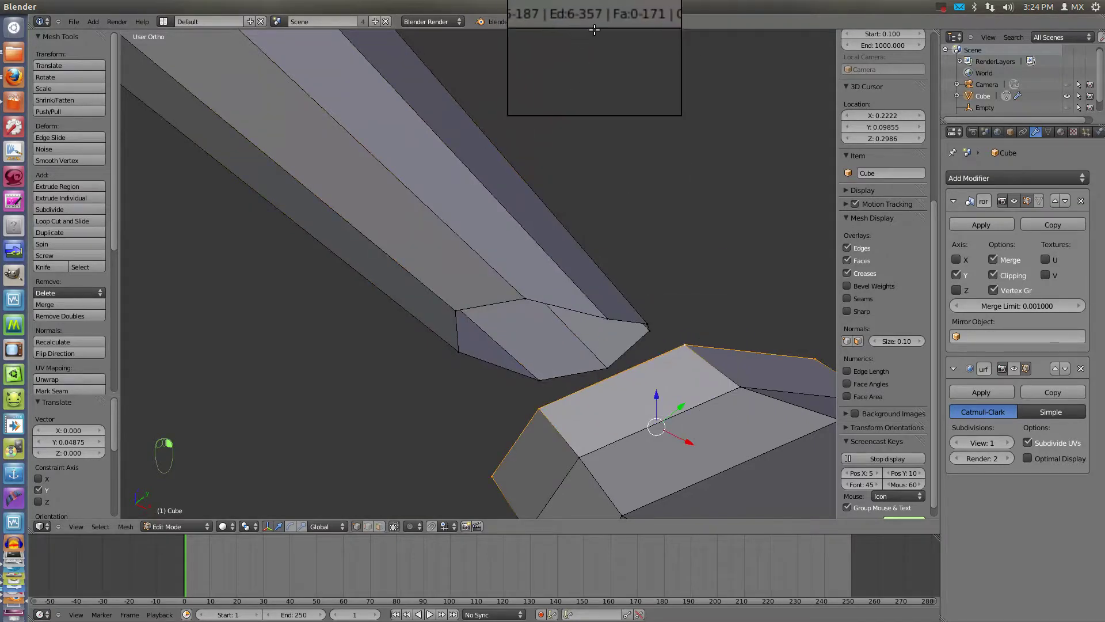
middle_drag(666, 407, 669, 411)
key(Escape)
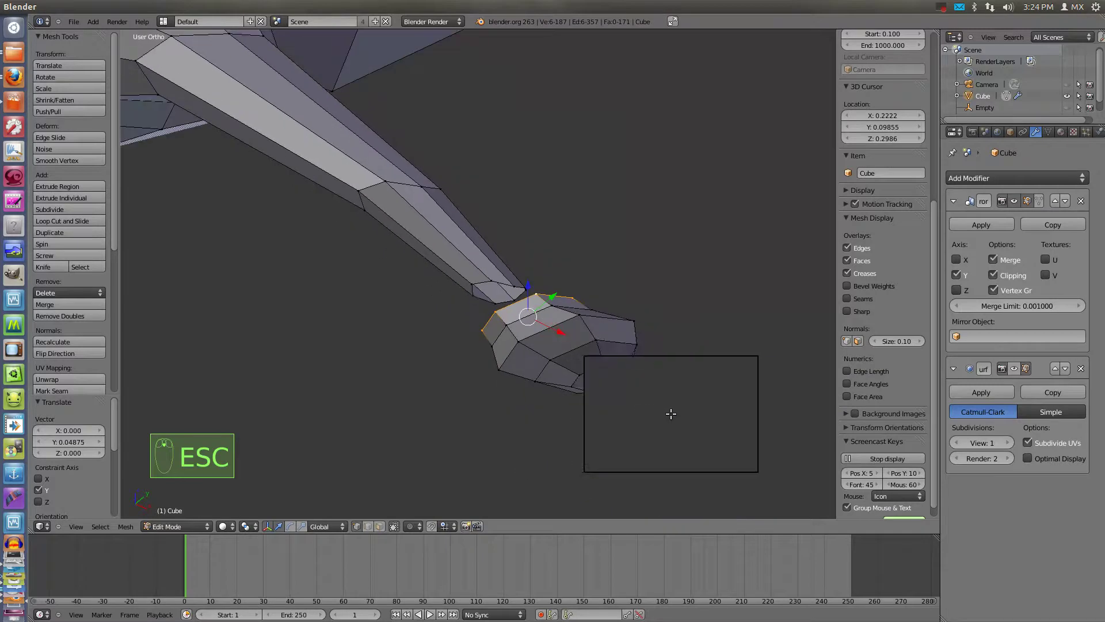
key(Escape)
key(ctrl+super)
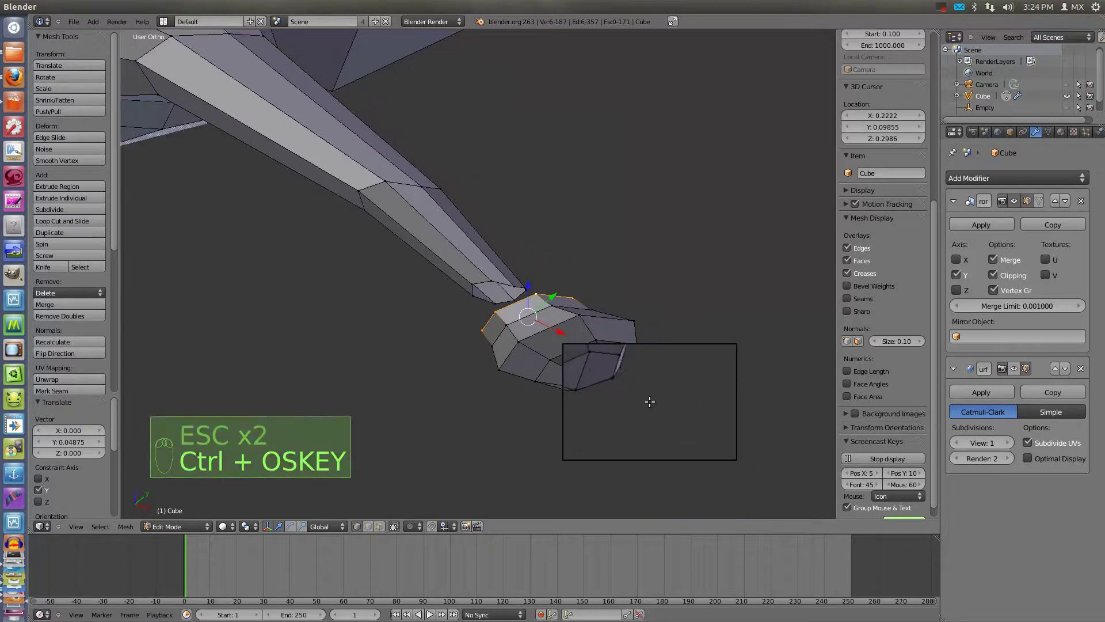
- Add a loop cut through the bulb at the tip of the stalk
scroll(621, 399, up, 4)
scroll(609, 373, up, 2)
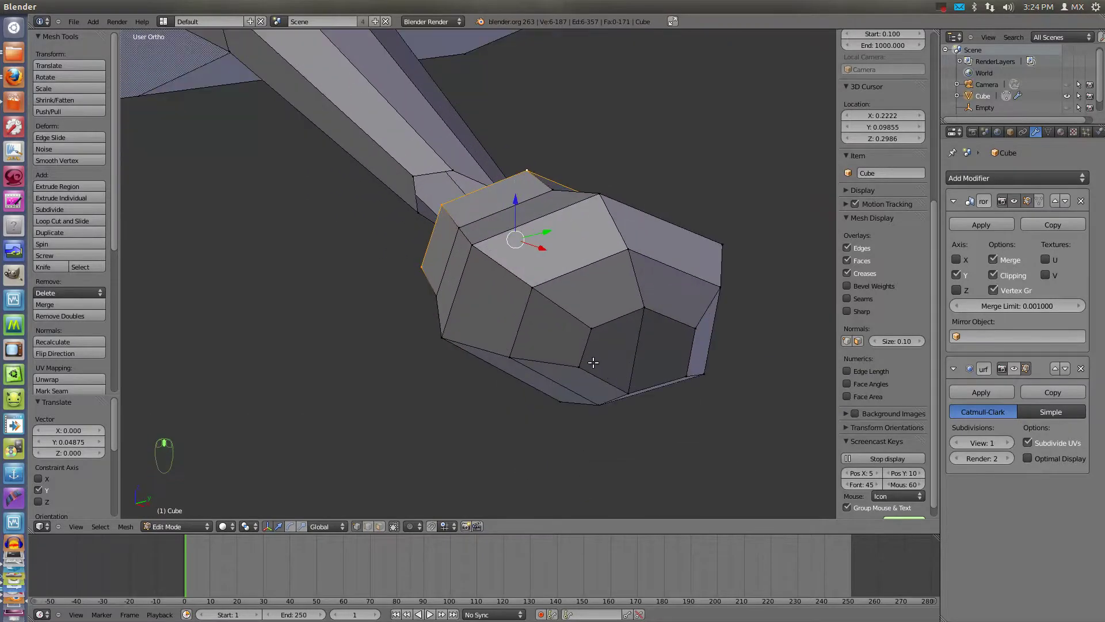
key(ctrl+r)
click(593, 357)
click(593, 357)
- Select the open edge loops of the bulb and the stalk end and join them with Bridge Two Edge Loops
middle_drag(593, 357, 602, 322)
alt+right_click(604, 316)
alt+shift+right_click(591, 283)
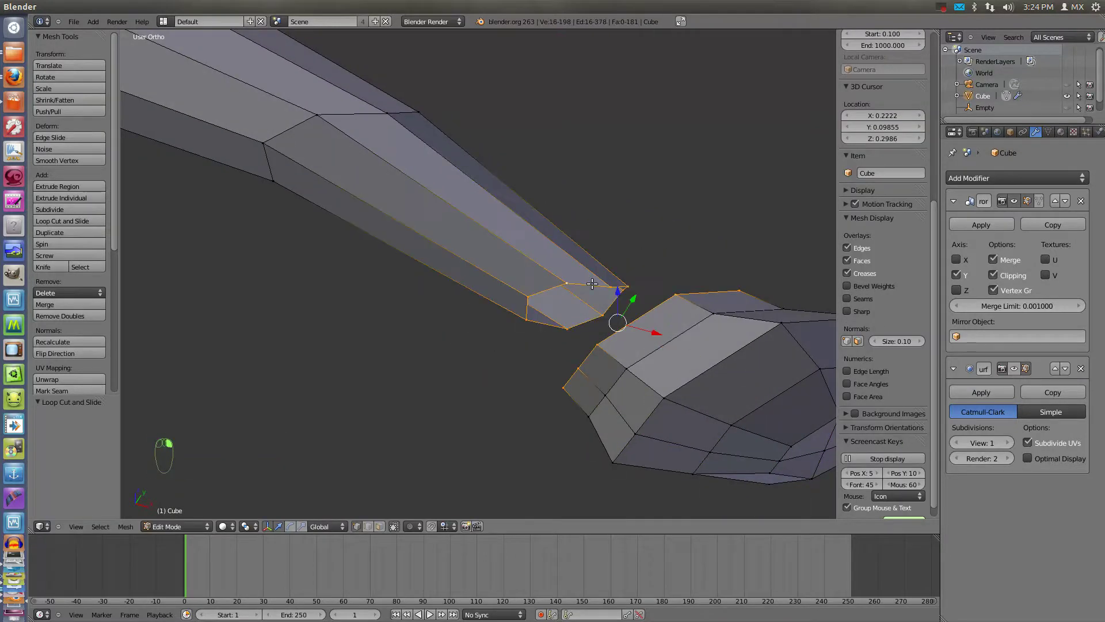
key(w)
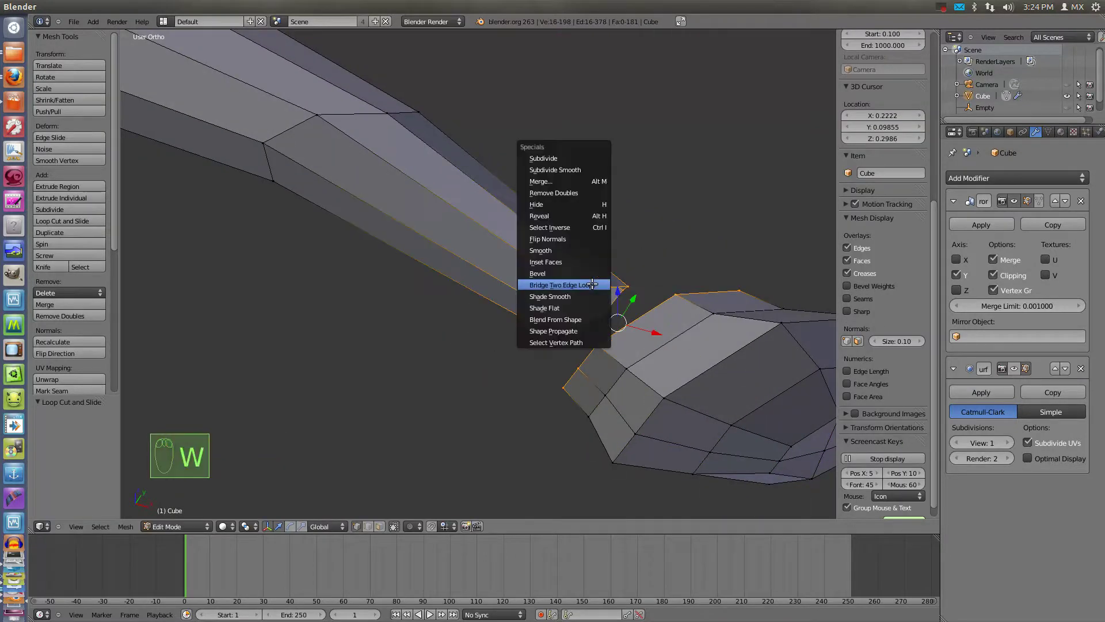
click(592, 280)
middle_drag(592, 281, 628, 286)
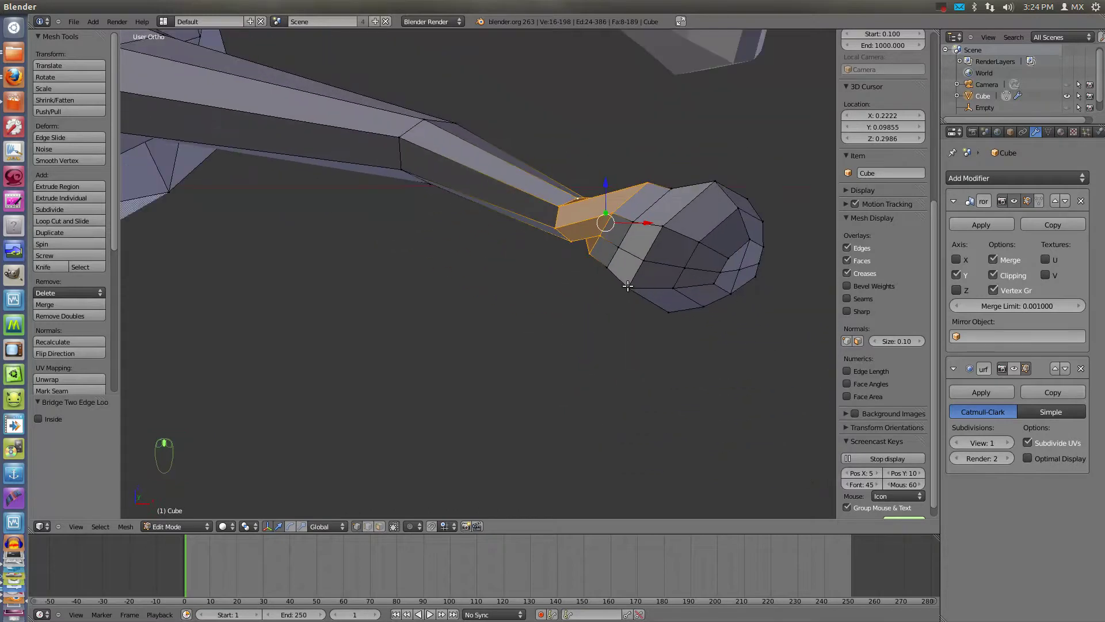
key(KP_1)
key(z)
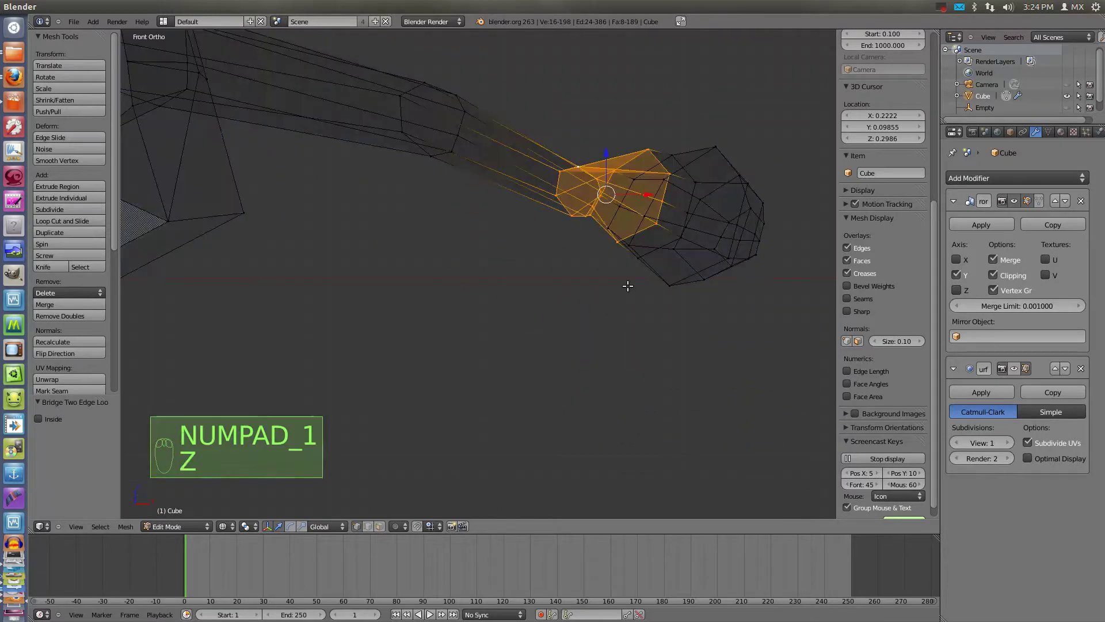
key(z)
key(z)
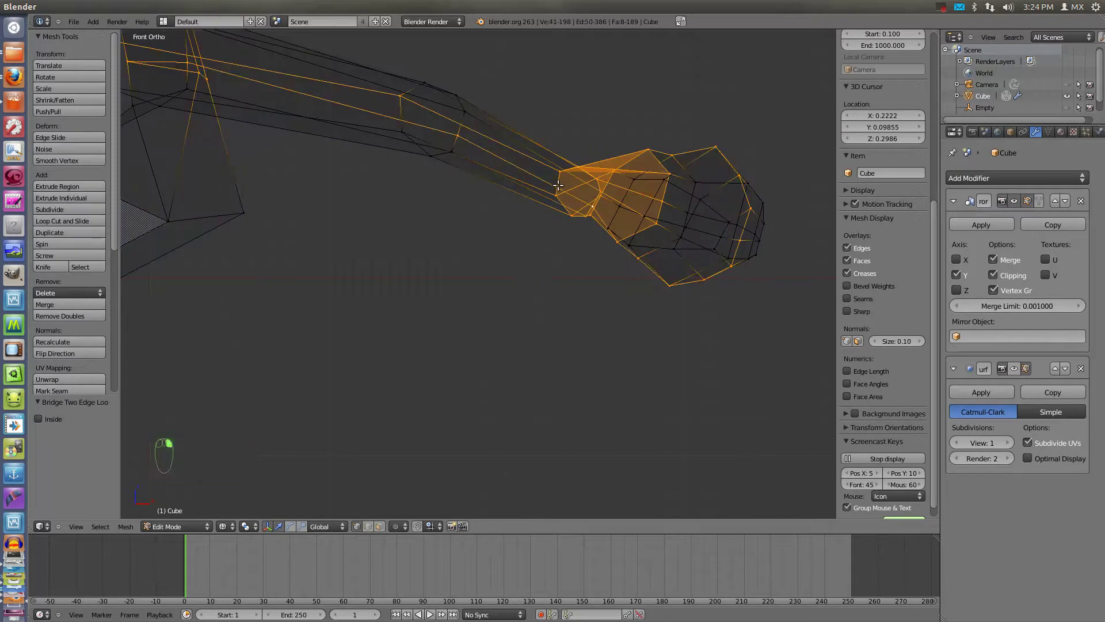
key(ctrl+z)
key(z)
scroll(499, 240, up, 2)
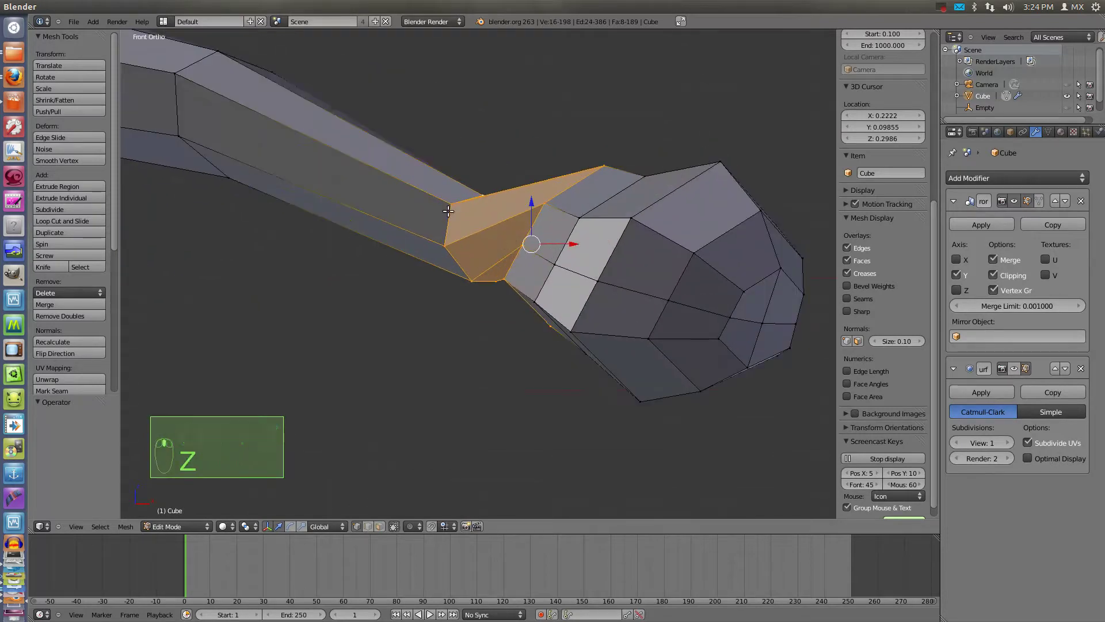
alt+right_click(458, 214)
key(r)
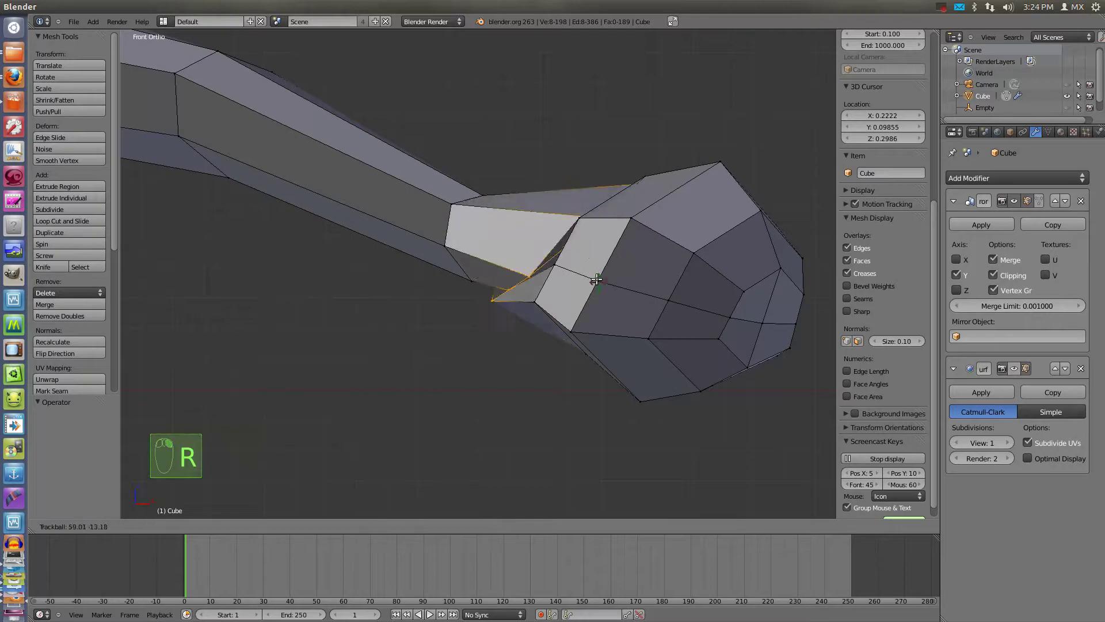
right_click(590, 249)
key(ctrl+z)
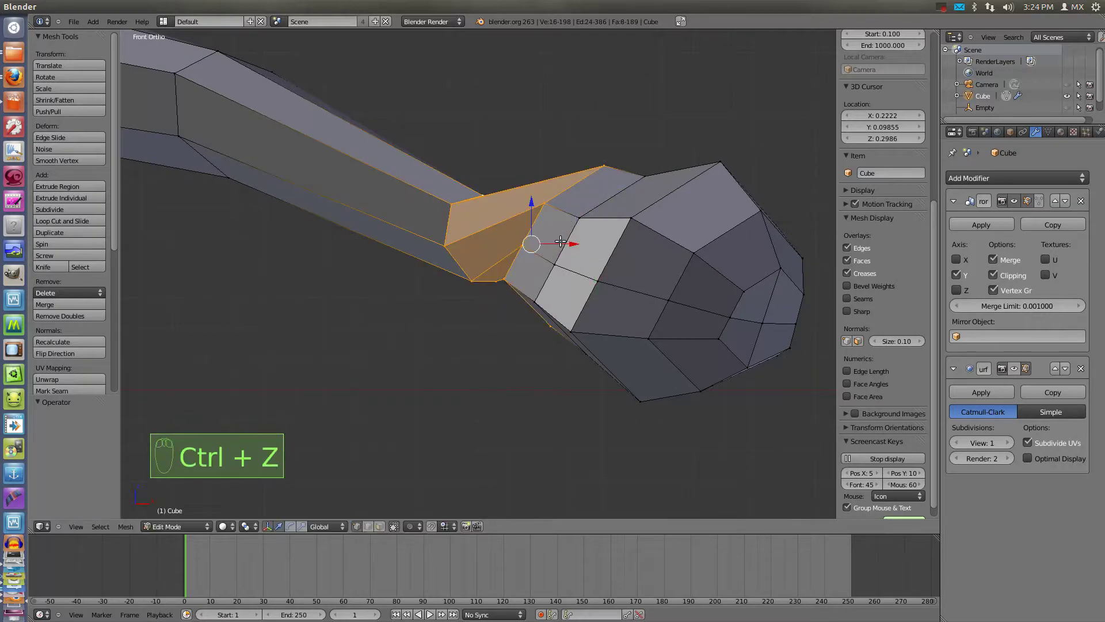
- Select the whole bulb at the stalk's tip, rotate it about 72° and about -32° to untwist the joint, and nudge it slightly
key(z)
mouse_move(575, 405)
ctrl+shift+mouse_down()
mouse_move(691, 104)
mouse_move(506, 185)
mouse_move(481, 390)
mouse_move(506, 370)
ctrl+shift+mouse_up()
key(z)
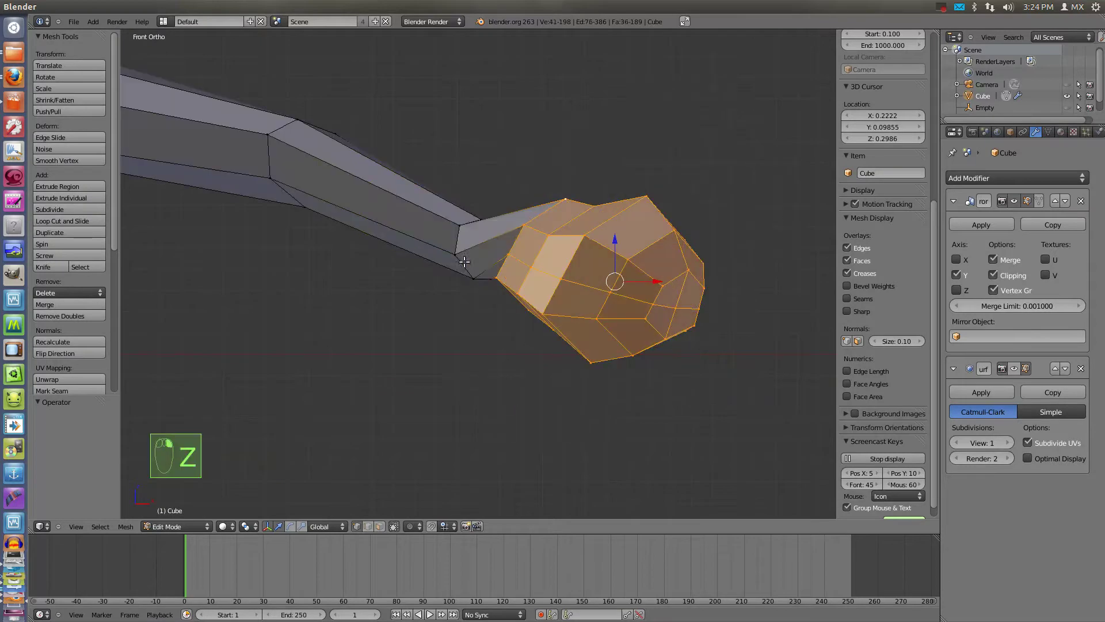
key(r)
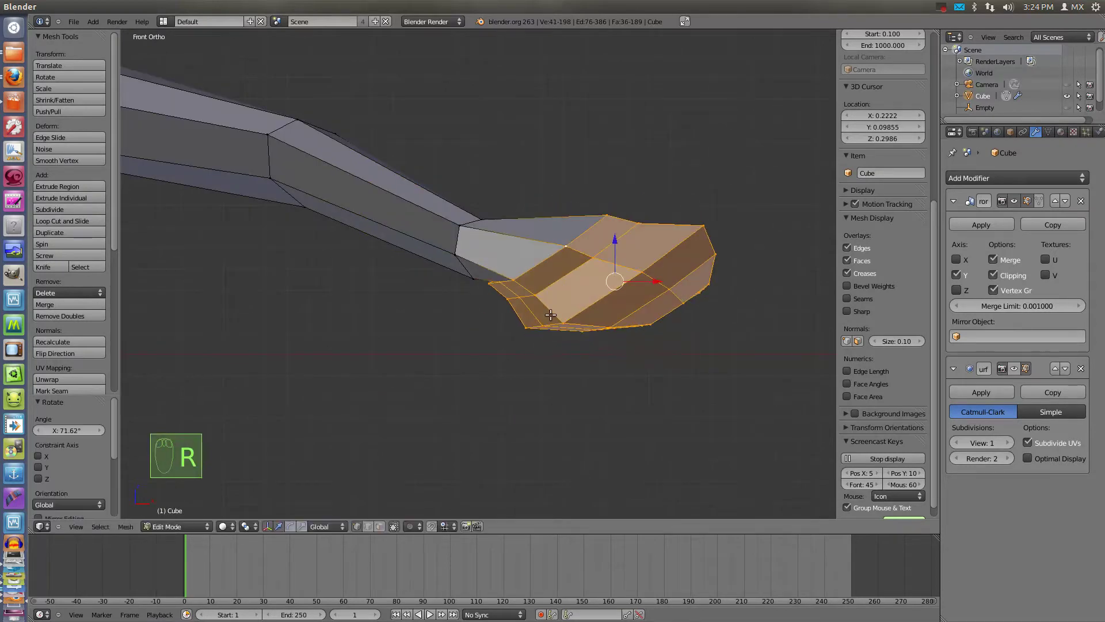
key(r)
click(723, 254)
key(g)
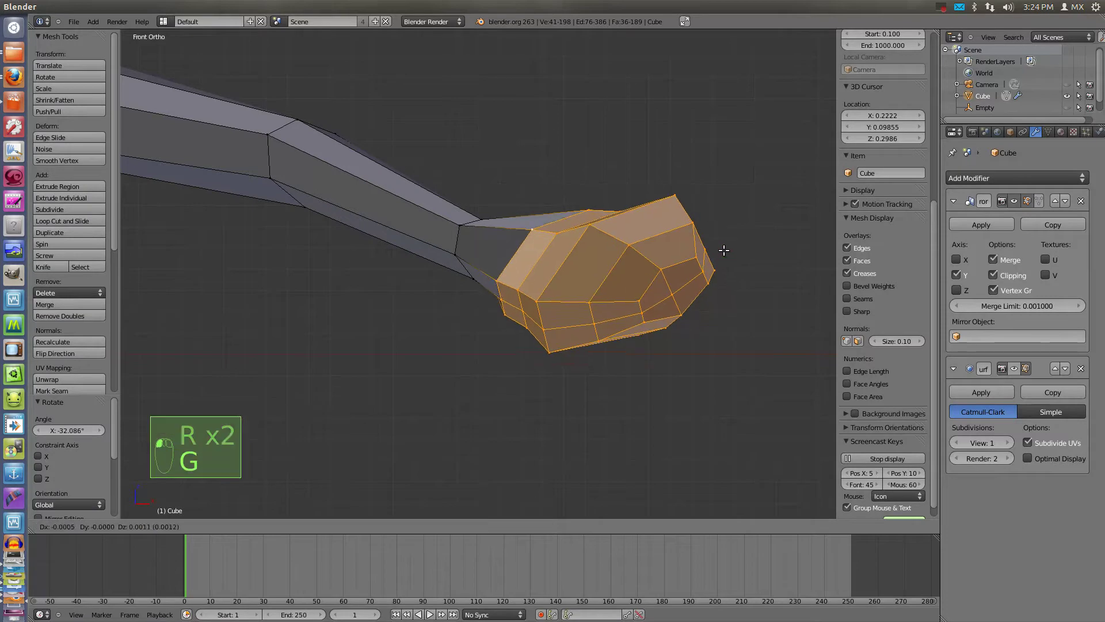
click(716, 247)
- Turn on the Subdivision Surface modifier's viewport display, inspect the smoothed body in Object Mode, and return to Edit Mode
key(Tab)
middle_drag(709, 240, 544, 272)
click(1014, 368)
mouse_move(444, 263)
middle_down()
mouse_move(528, 213)
mouse_move(585, 254)
mouse_move(440, 223)
mouse_move(496, 284)
mouse_move(499, 268)
mouse_move(218, 232)
middle_up()
key(Tab)
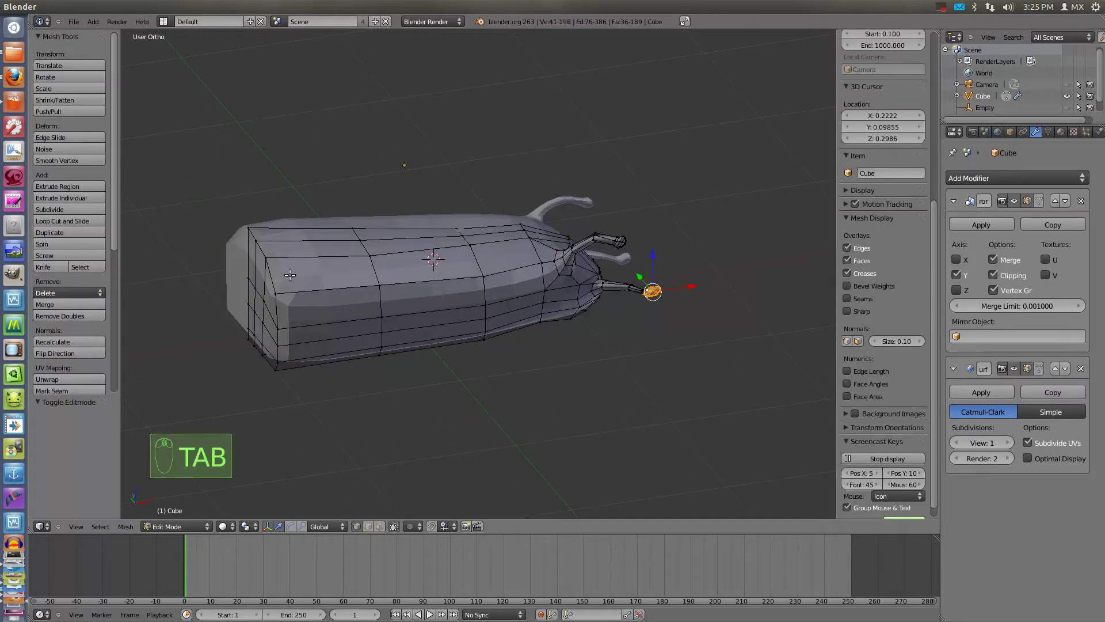
- In wireframe front view, select all vertices of the body's rear end and move them about -0.991 along X to lengthen the body
key(KP_1)
key(z)
key(a)
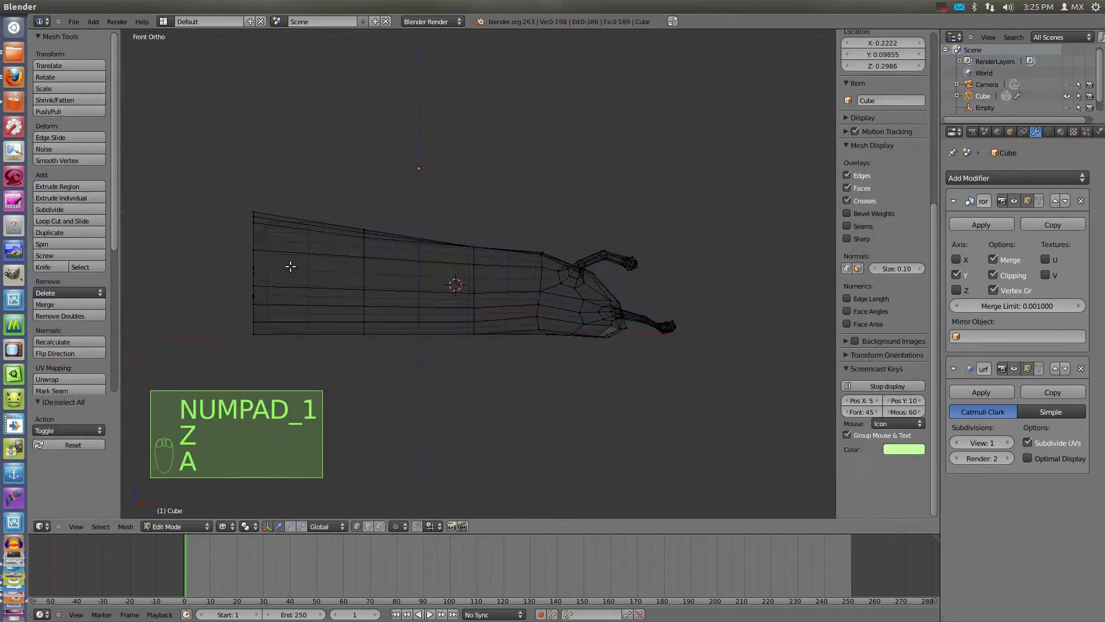
key(ctrl+Tab)
click(282, 266)
key(a)
key(a)
key(b)
drag(234, 107, 308, 399)
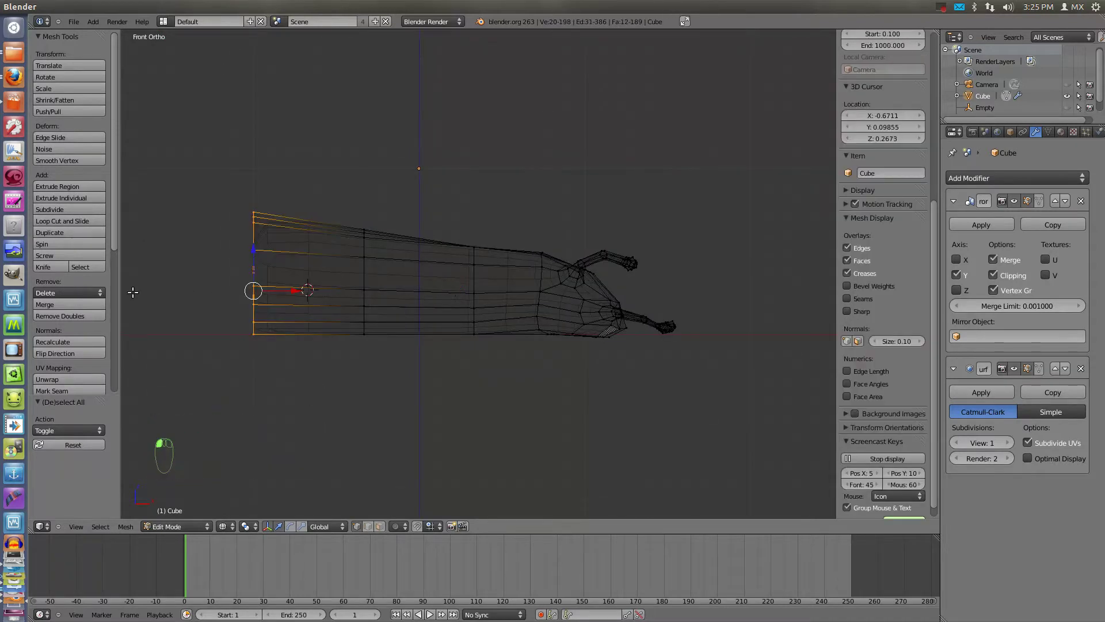
shift+middle_drag(380, 309, 515, 305)
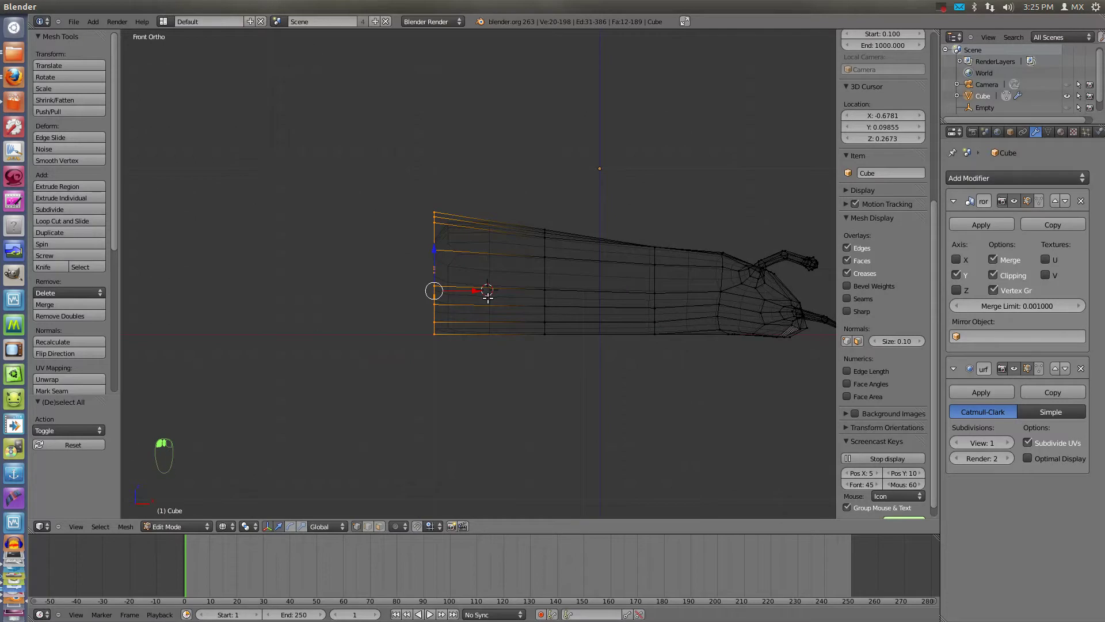
click(301, 303)
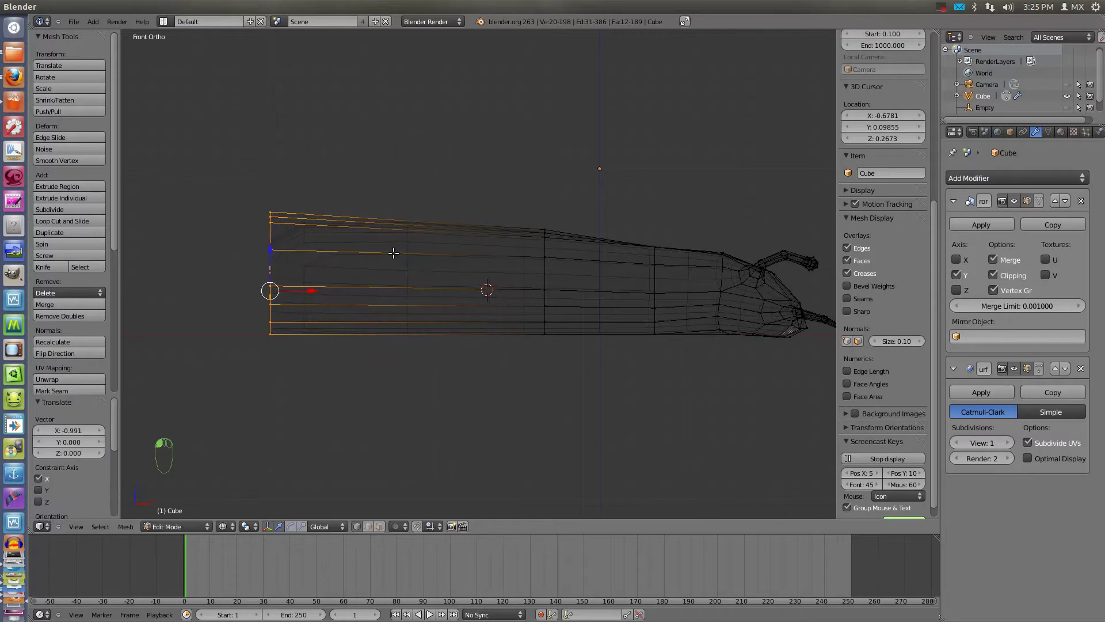
- Add a centred loop cut around the lengthened rear section of the body
key(ctrl+r)
click(409, 222)
right_click(365, 245)
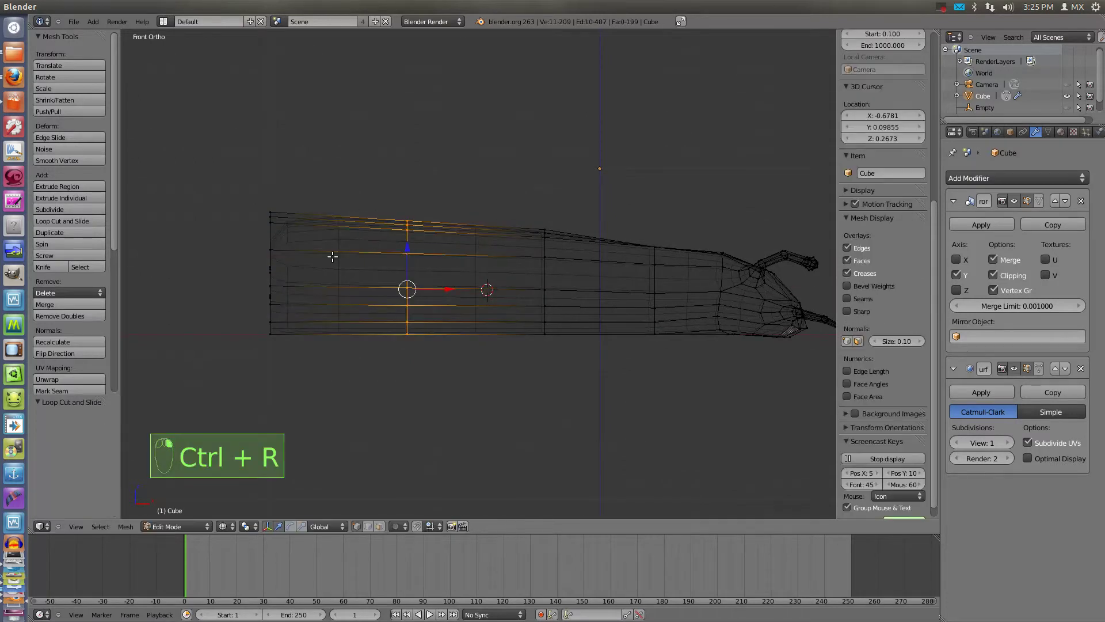
- Select all vertices of the body's rear end and scale them to about 0.645 along Z
key(z)
key(z)
key(a)
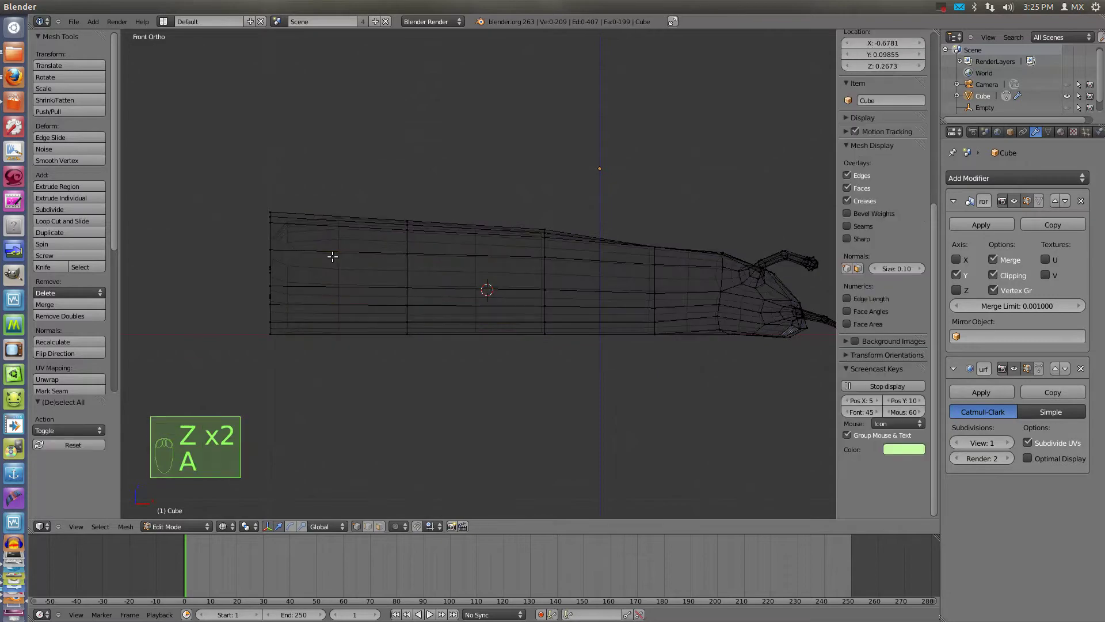
key(b)
drag(237, 165, 331, 405)
key(s)
click(300, 369)
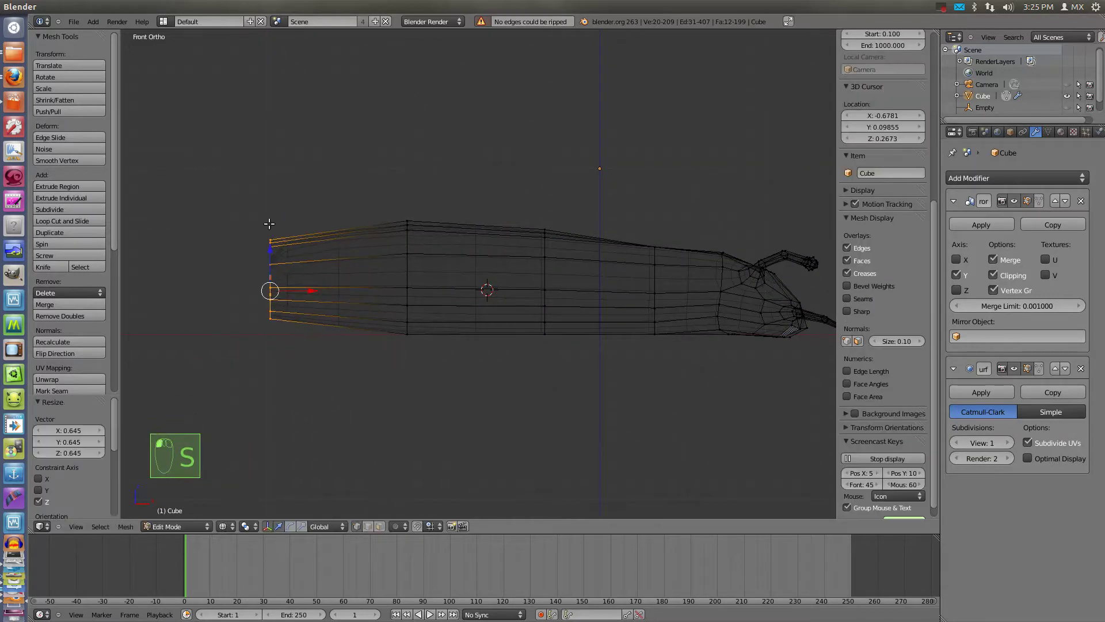
- Switch to Sculpt Mode with solid shading and reshape the rear of the body with the Grab brush, checking it from several sides
key(Tab)
mouse_move(271, 253)
middle_down()
mouse_move(354, 307)
mouse_move(340, 422)
mouse_move(358, 402)
middle_up()
key(z)
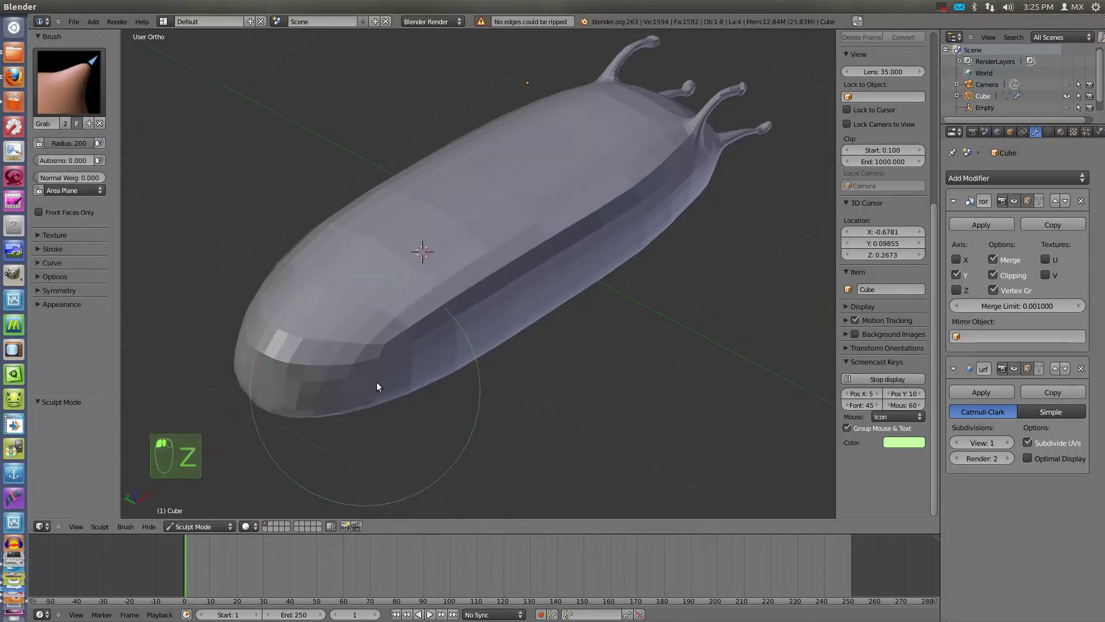
mouse_move(383, 367)
middle_down()
mouse_move(424, 370)
mouse_move(461, 275)
mouse_move(529, 226)
mouse_move(524, 211)
mouse_move(548, 284)
mouse_move(333, 287)
mouse_move(434, 324)
mouse_move(450, 301)
mouse_move(414, 242)
middle_up()
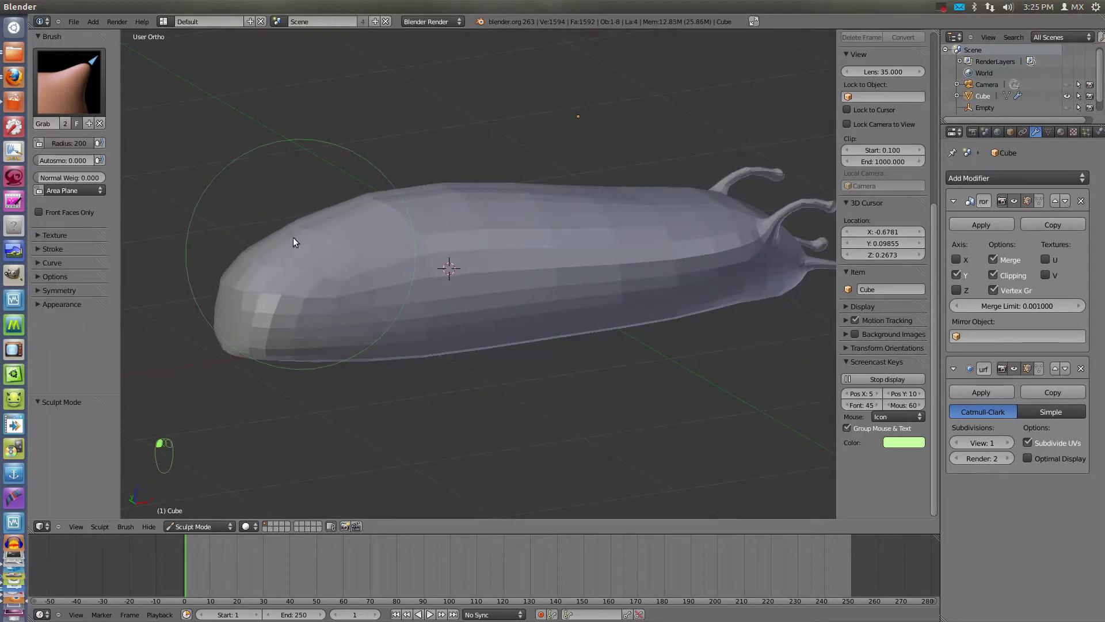
mouse_move(286, 230)
middle_down()
mouse_move(365, 278)
mouse_move(462, 385)
middle_up()
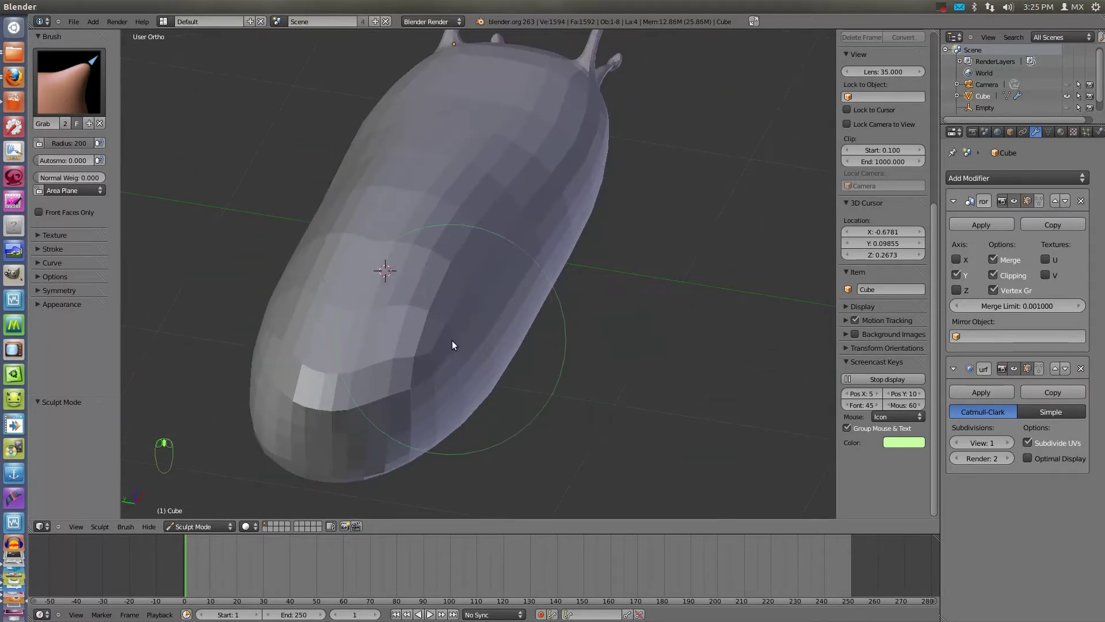
mouse_move(530, 256)
middle_down()
mouse_move(336, 244)
mouse_move(575, 330)
mouse_move(443, 255)
middle_up()
scroll(443, 254, up, 6)
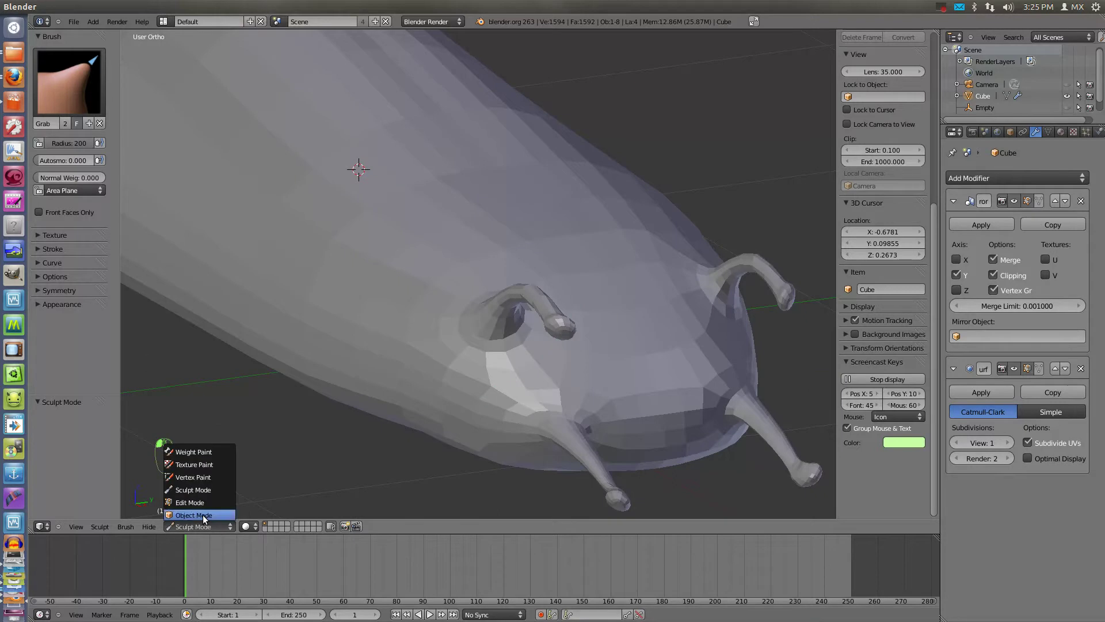
- Return to Object Mode and apply smooth shading to the body
click(196, 514)
scroll(218, 133, up, 5)
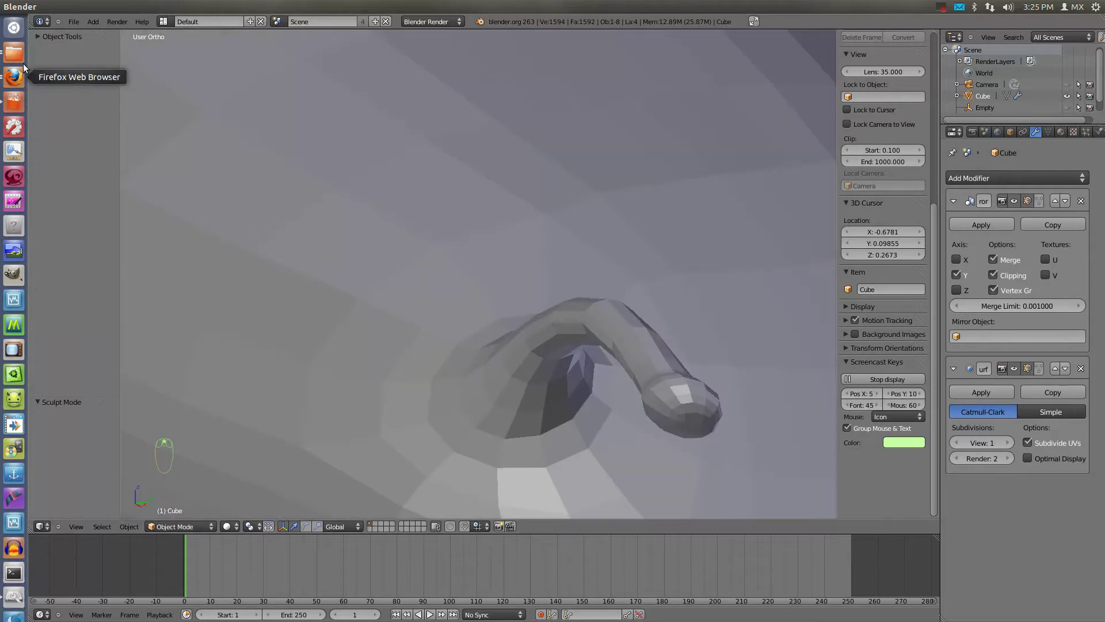
click(35, 37)
click(47, 177)
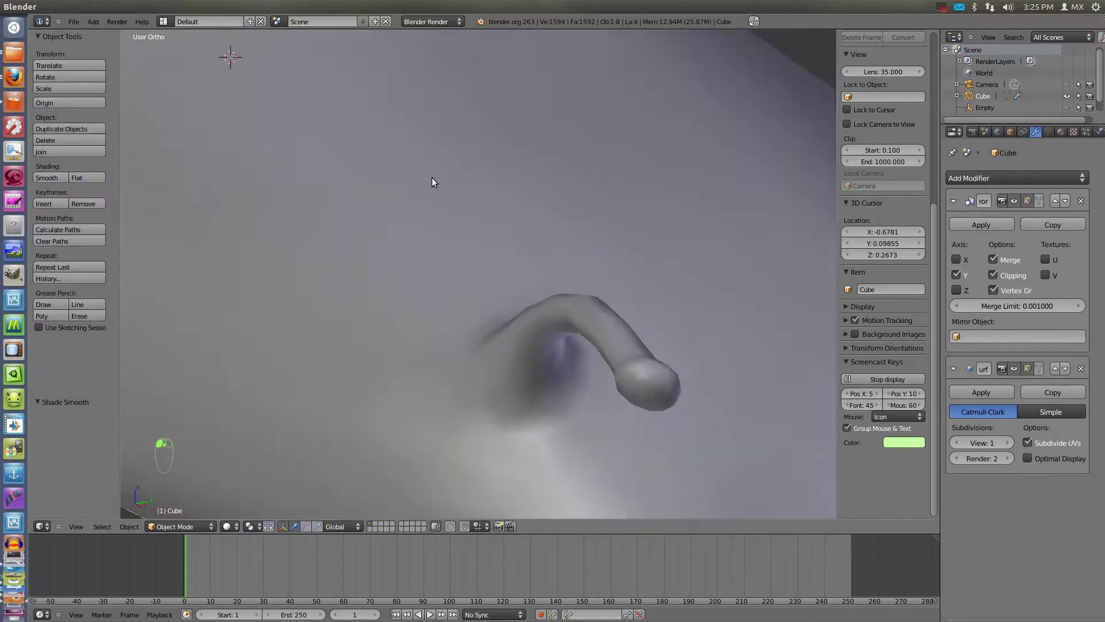
- In Edit Mode with face selection, select the four faces of the tail tip's centre strip below its top edge and move them about -0.130 along X
scroll(426, 190, down, 8)
scroll(416, 216, up, 3)
key(KP_1)
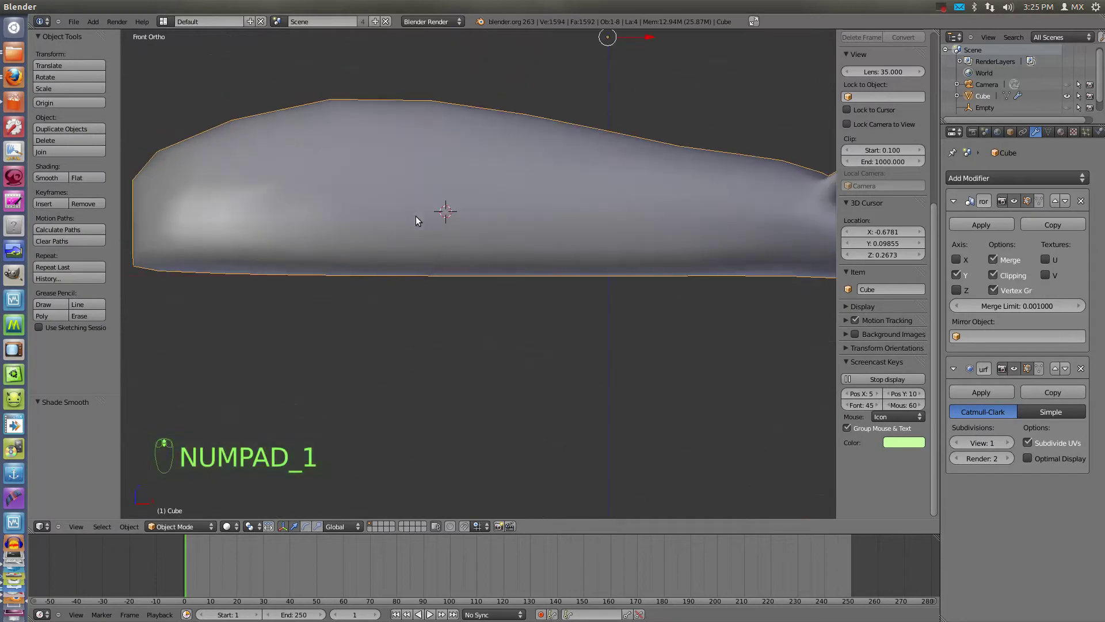
middle_drag(150, 153, 518, 340)
key(Tab)
scroll(522, 345, up, 1)
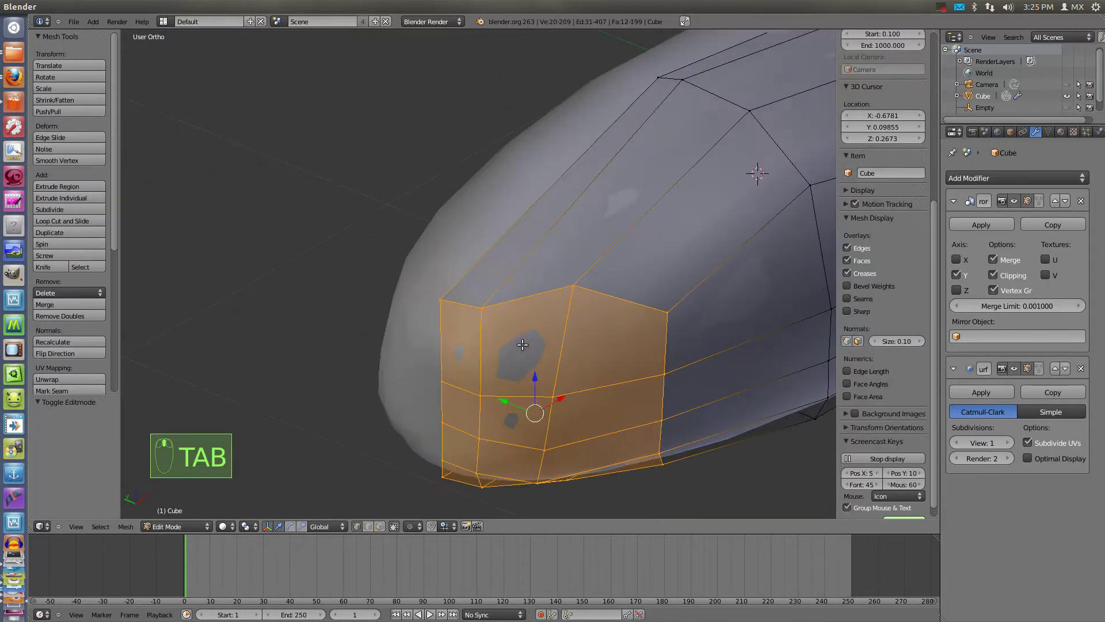
key(ctrl+Tab)
click(444, 418)
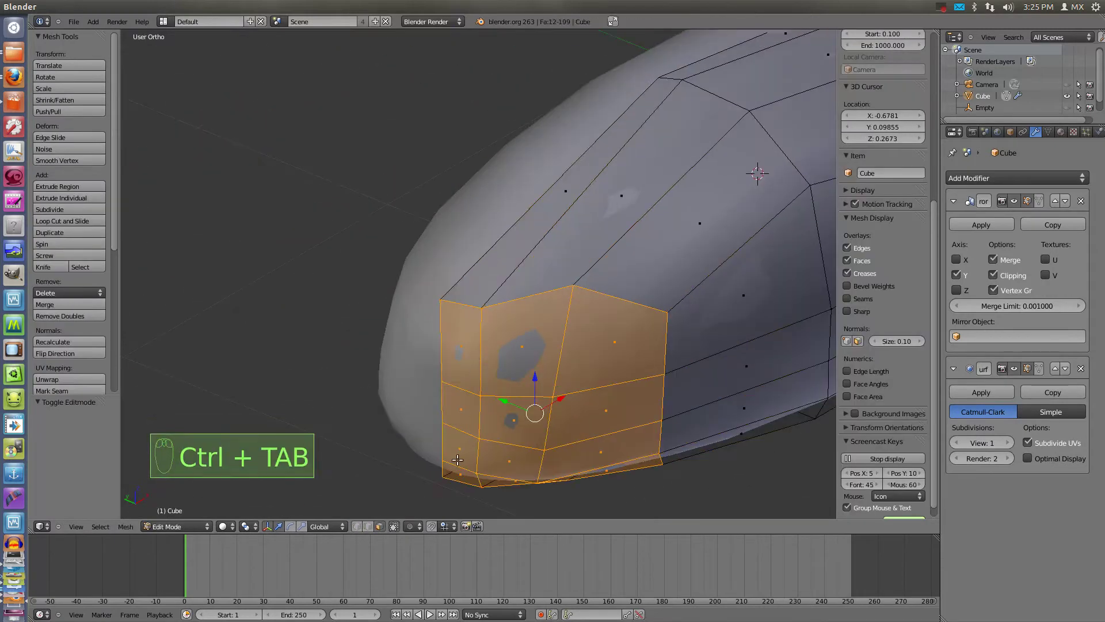
right_click(460, 453)
shift+right_click(466, 415)
shift+right_click(457, 321)
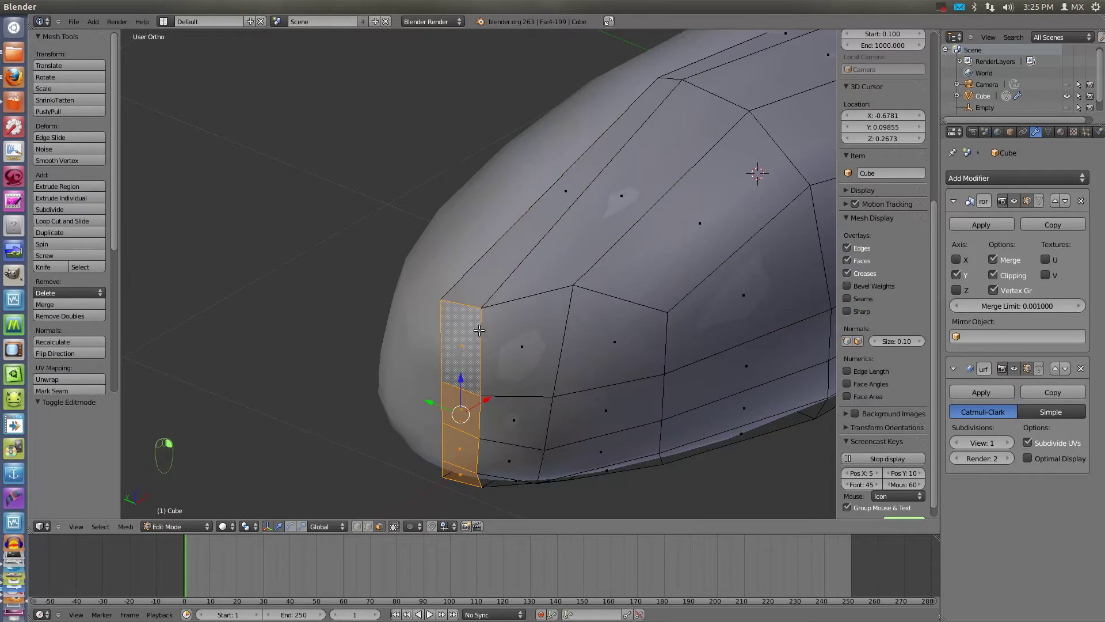
drag(482, 426, 448, 446)
- Select the top edge of the tail's centre strip and move it up the body with Edge Slide, factor about -0.178
key(ctrl+Tab)
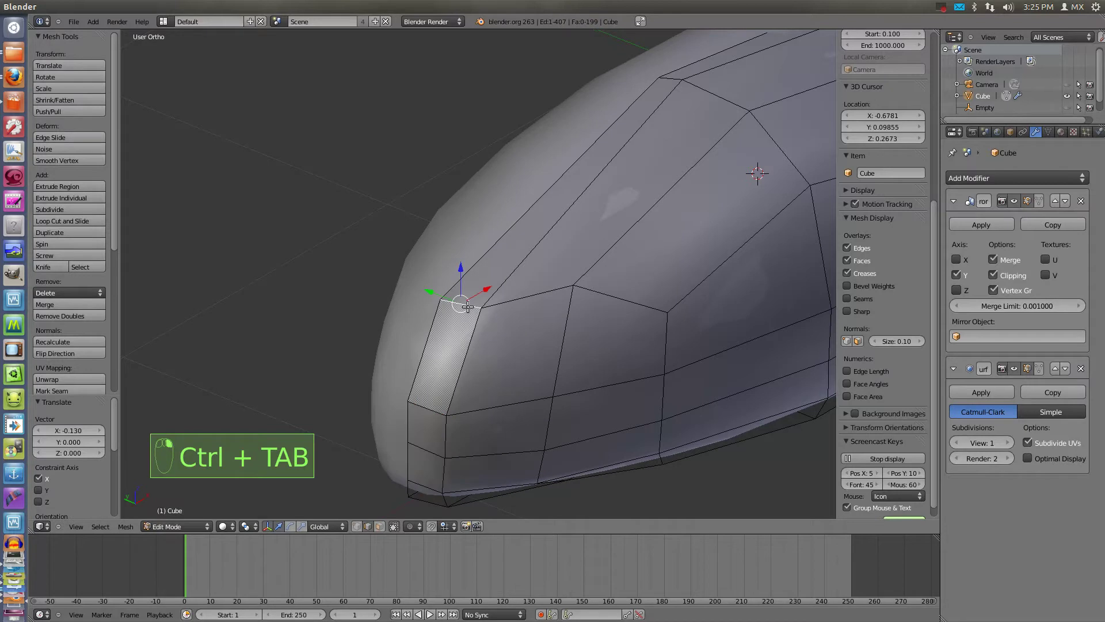
key(ctrl+e)
click(452, 316)
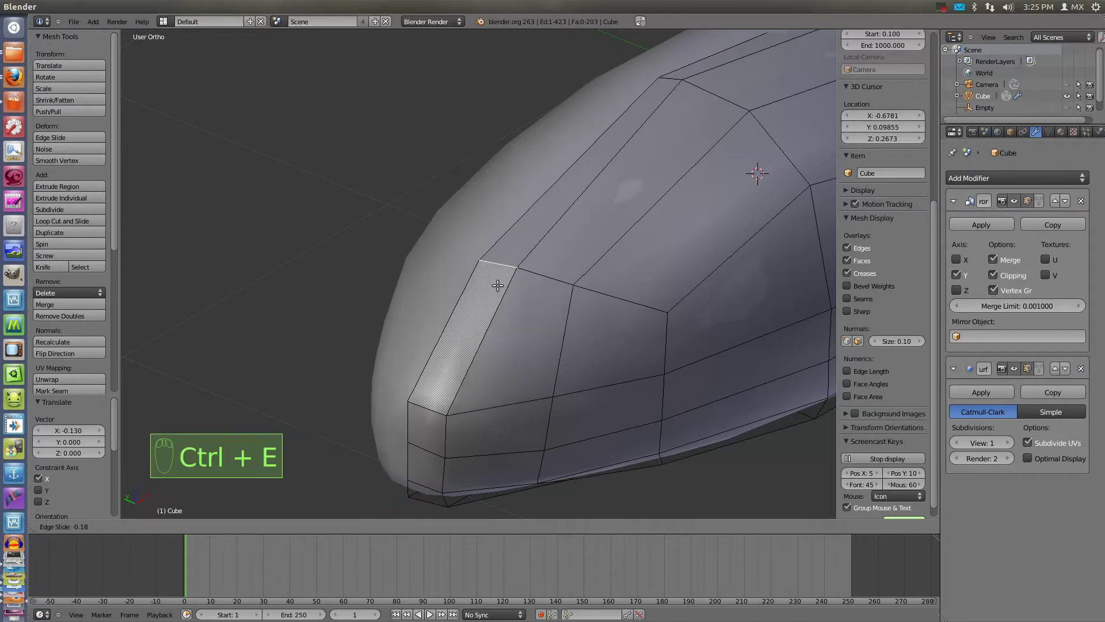
click(453, 348)
- Slide the next two cross edges up the tail's centre strip with Edge Slide, by factors of about -0.285 and 0.186
right_click(428, 408)
key(ctrl+e)
click(437, 395)
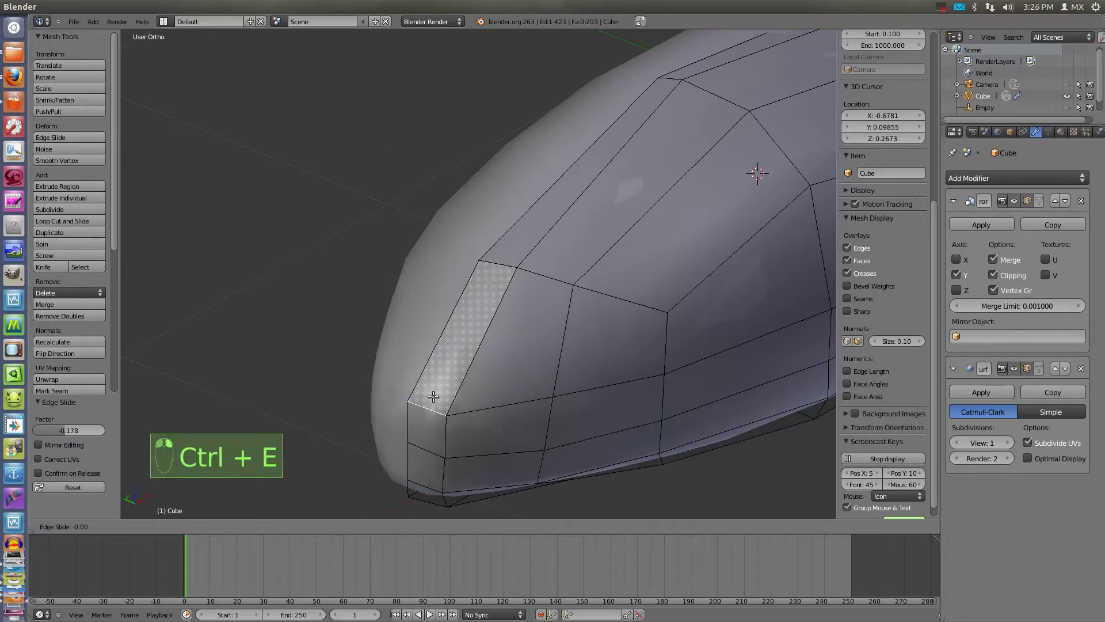
click(455, 377)
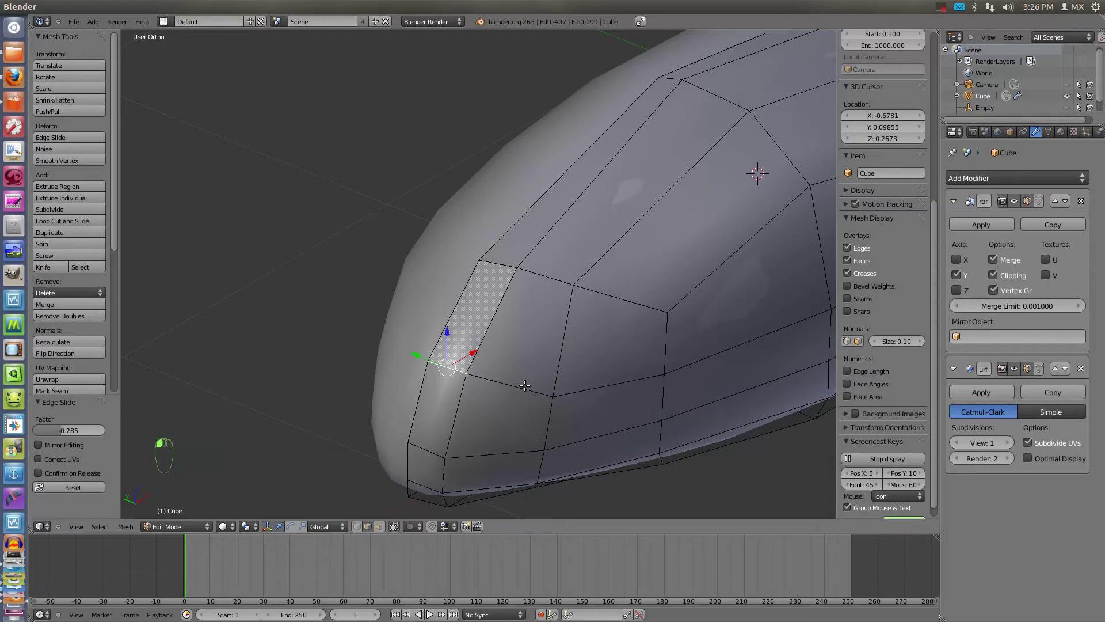
key(ctrl+e)
click(434, 446)
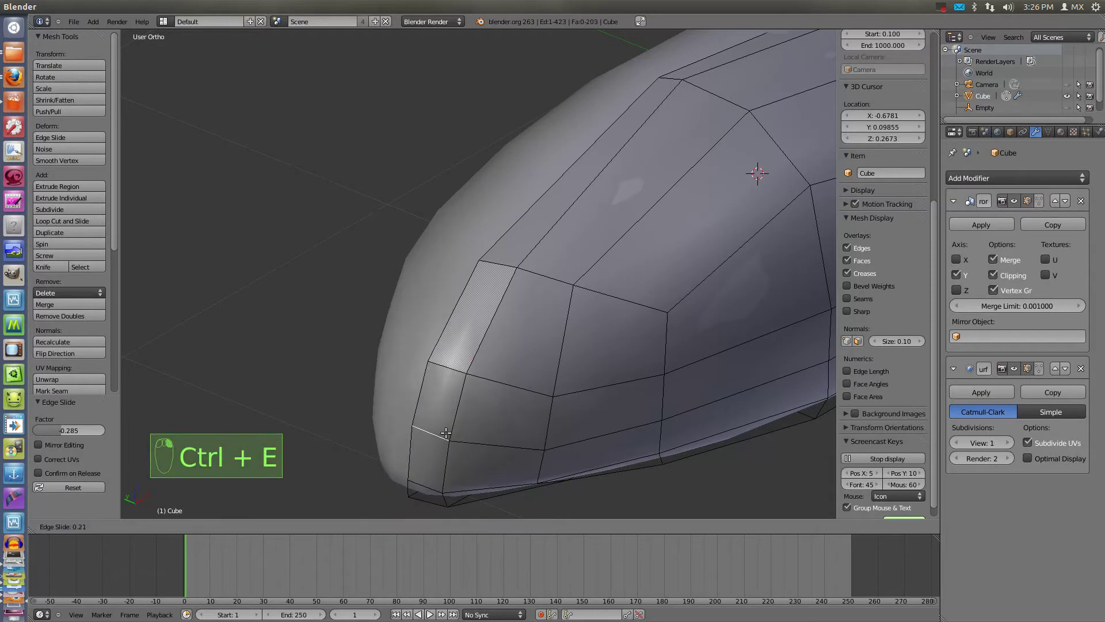
click(446, 432)
- Return to Object Mode and inspect the rounded tail and the whole smoothed body from several angles and in front view
scroll(576, 384, down, 8)
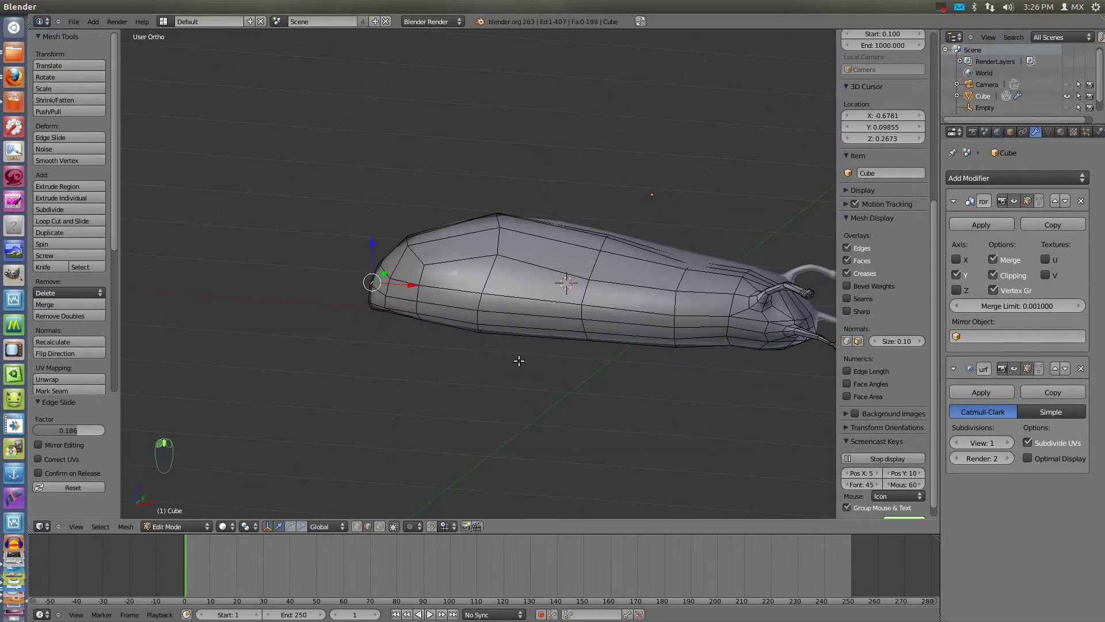
key(KP_1)
scroll(520, 368, up, 3)
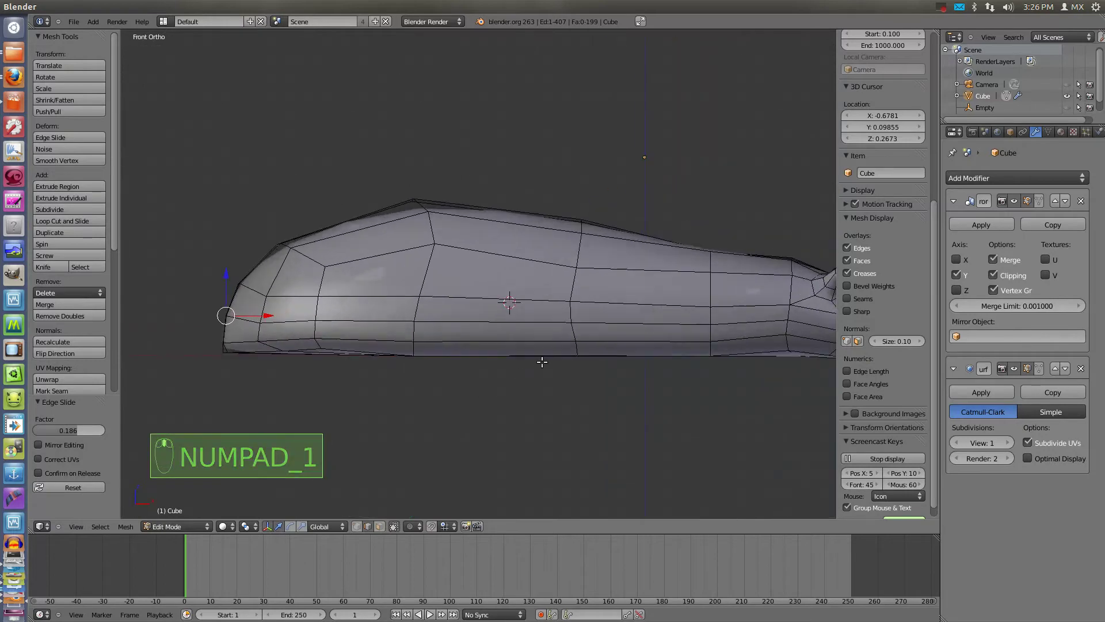
key(Tab)
middle_drag(582, 351, 503, 368)
scroll(504, 367, up, 2)
middle_drag(566, 384, 612, 318)
scroll(611, 318, down, 3)
key(KP_1)
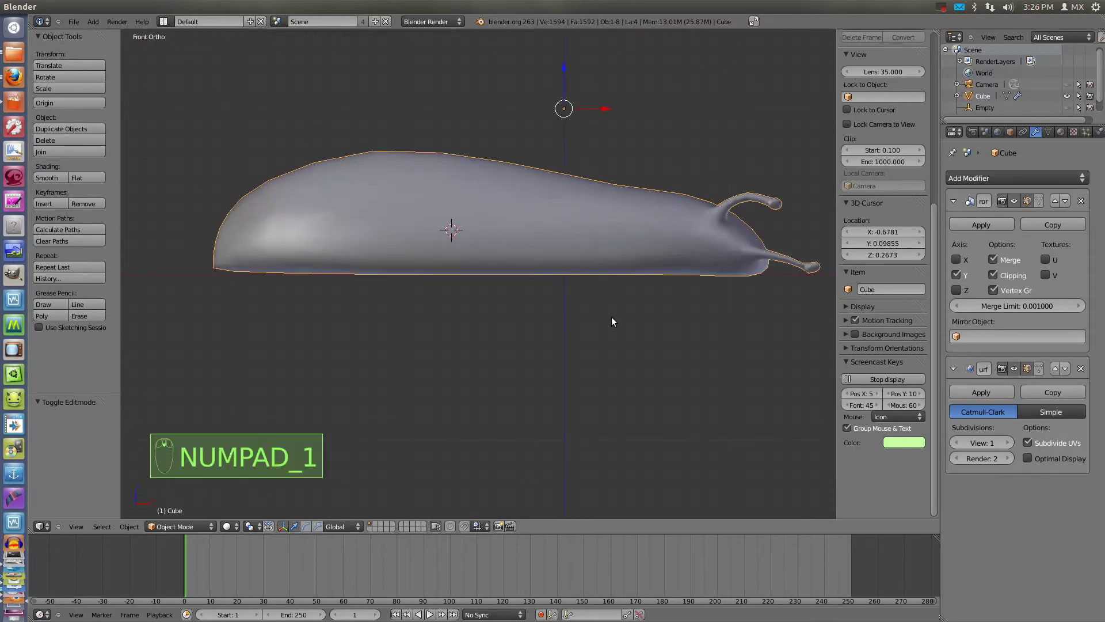